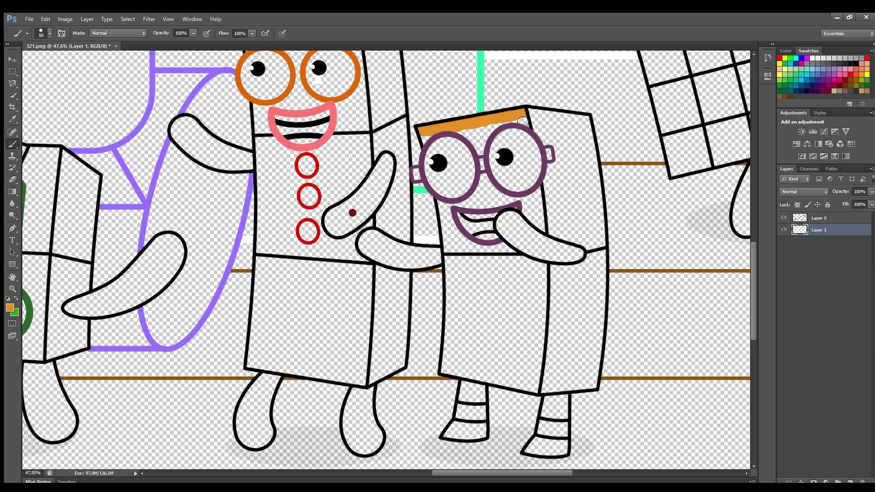
- Paint the front faces and both shoes of the block character with glasses light orange
{"action": "left_click_drag", "start_coordinate": [513, 123], "coordinate": [481, 153]}
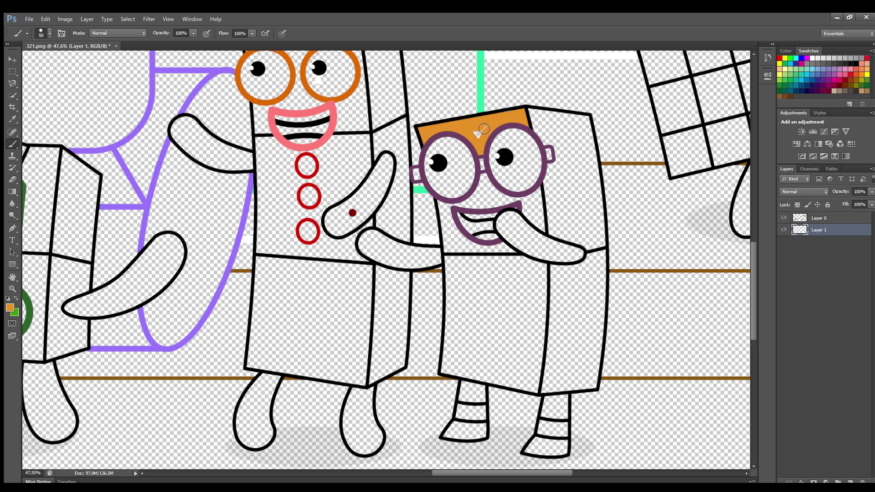
{"action": "mouse_move", "coordinate": [448, 211]}
{"action": "left_mouse_down"}
{"action": "mouse_move", "coordinate": [472, 201]}
{"action": "mouse_move", "coordinate": [483, 179]}
{"action": "mouse_move", "coordinate": [495, 191]}
{"action": "mouse_move", "coordinate": [538, 195]}
{"action": "mouse_move", "coordinate": [543, 229]}
{"action": "mouse_move", "coordinate": [531, 219]}
{"action": "mouse_move", "coordinate": [535, 212]}
{"action": "mouse_move", "coordinate": [486, 203]}
{"action": "left_mouse_up"}
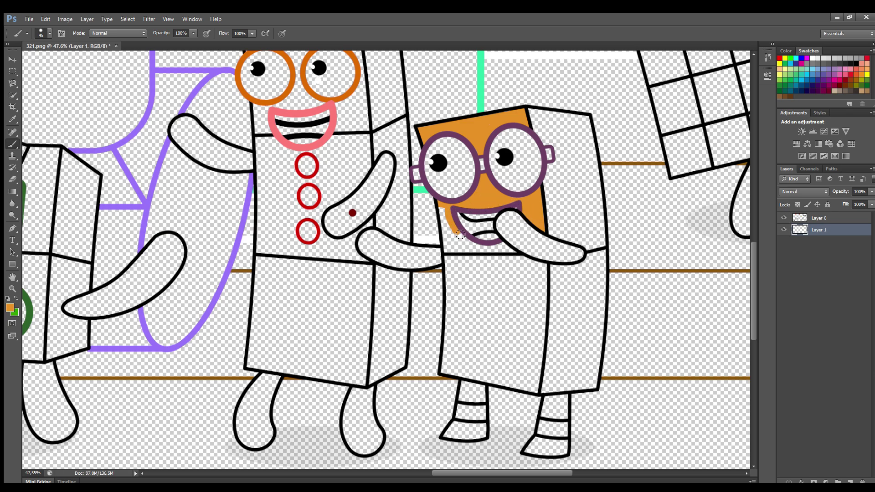
{"action": "mouse_move", "coordinate": [460, 235]}
{"action": "left_mouse_down"}
{"action": "mouse_move", "coordinate": [526, 263]}
{"action": "mouse_move", "coordinate": [552, 349]}
{"action": "mouse_move", "coordinate": [546, 283]}
{"action": "mouse_move", "coordinate": [537, 389]}
{"action": "mouse_move", "coordinate": [444, 373]}
{"action": "mouse_move", "coordinate": [445, 224]}
{"action": "mouse_move", "coordinate": [448, 254]}
{"action": "mouse_move", "coordinate": [454, 235]}
{"action": "mouse_move", "coordinate": [491, 256]}
{"action": "mouse_move", "coordinate": [461, 258]}
{"action": "mouse_move", "coordinate": [508, 266]}
{"action": "mouse_move", "coordinate": [468, 273]}
{"action": "mouse_move", "coordinate": [532, 275]}
{"action": "mouse_move", "coordinate": [540, 345]}
{"action": "mouse_move", "coordinate": [520, 381]}
{"action": "mouse_move", "coordinate": [456, 360]}
{"action": "mouse_move", "coordinate": [459, 288]}
{"action": "mouse_move", "coordinate": [532, 283]}
{"action": "mouse_move", "coordinate": [530, 359]}
{"action": "mouse_move", "coordinate": [471, 362]}
{"action": "mouse_move", "coordinate": [463, 298]}
{"action": "mouse_move", "coordinate": [524, 315]}
{"action": "mouse_move", "coordinate": [502, 364]}
{"action": "mouse_move", "coordinate": [519, 353]}
{"action": "mouse_move", "coordinate": [518, 342]}
{"action": "mouse_move", "coordinate": [466, 318]}
{"action": "mouse_move", "coordinate": [519, 283]}
{"action": "left_mouse_up"}
{"action": "key", "text": "bracketright"}
{"action": "mouse_move", "coordinate": [566, 442]}
{"action": "left_mouse_down"}
{"action": "mouse_move", "coordinate": [545, 455]}
{"action": "mouse_move", "coordinate": [528, 452]}
{"action": "mouse_move", "coordinate": [557, 447]}
{"action": "left_mouse_up"}
{"action": "mouse_move", "coordinate": [453, 425]}
{"action": "left_mouse_down"}
{"action": "mouse_move", "coordinate": [480, 427]}
{"action": "mouse_move", "coordinate": [484, 436]}
{"action": "mouse_move", "coordinate": [451, 429]}
{"action": "left_mouse_up"}
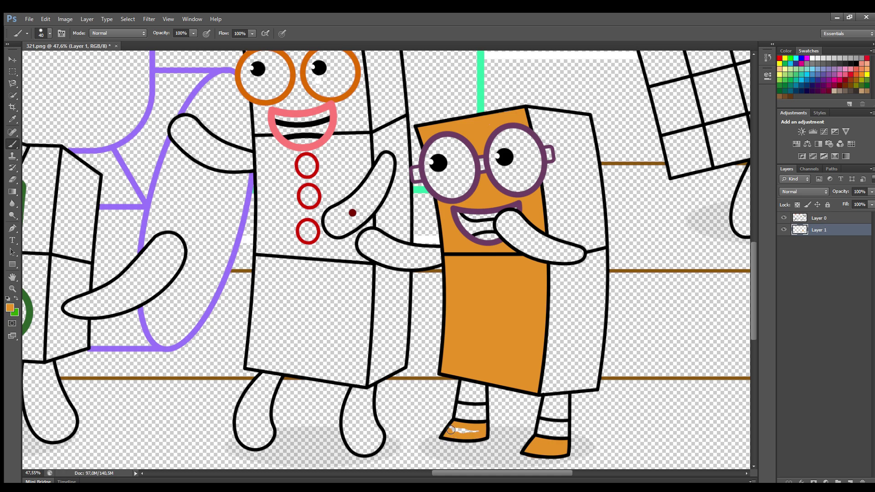
- Paint the side faces of the block character with glasses a darker orange
{"action": "key", "text": "i"}
{"action": "key", "text": "b"}
{"action": "mouse_move", "coordinate": [529, 110]}
{"action": "left_mouse_down"}
{"action": "mouse_move", "coordinate": [557, 153]}
{"action": "mouse_move", "coordinate": [553, 233]}
{"action": "mouse_move", "coordinate": [584, 245]}
{"action": "mouse_move", "coordinate": [576, 266]}
{"action": "mouse_move", "coordinate": [549, 268]}
{"action": "mouse_move", "coordinate": [545, 392]}
{"action": "mouse_move", "coordinate": [593, 385]}
{"action": "mouse_move", "coordinate": [603, 263]}
{"action": "mouse_move", "coordinate": [587, 120]}
{"action": "mouse_move", "coordinate": [536, 114]}
{"action": "mouse_move", "coordinate": [577, 118]}
{"action": "mouse_move", "coordinate": [592, 195]}
{"action": "mouse_move", "coordinate": [598, 342]}
{"action": "mouse_move", "coordinate": [569, 385]}
{"action": "mouse_move", "coordinate": [564, 279]}
{"action": "mouse_move", "coordinate": [593, 305]}
{"action": "mouse_move", "coordinate": [566, 380]}
{"action": "mouse_move", "coordinate": [587, 240]}
{"action": "mouse_move", "coordinate": [561, 127]}
{"action": "mouse_move", "coordinate": [555, 139]}
{"action": "mouse_move", "coordinate": [560, 177]}
{"action": "left_mouse_up"}
{"action": "key", "text": "bracketright"}
{"action": "key", "text": "bracketright"}
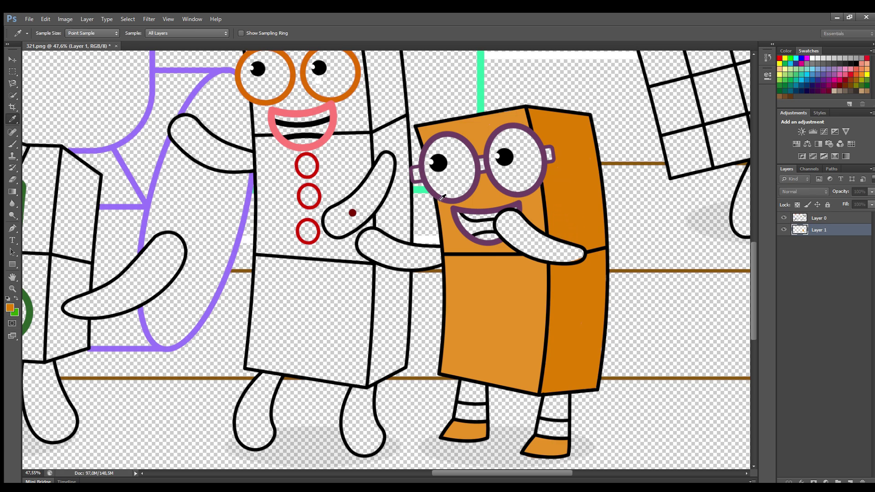
- Fill the glasses' bridge and hinges, both arms and the upper legs of the orange character with the frame's purple
{"action": "left_click", "coordinate": [439, 200], "text": "alt"}
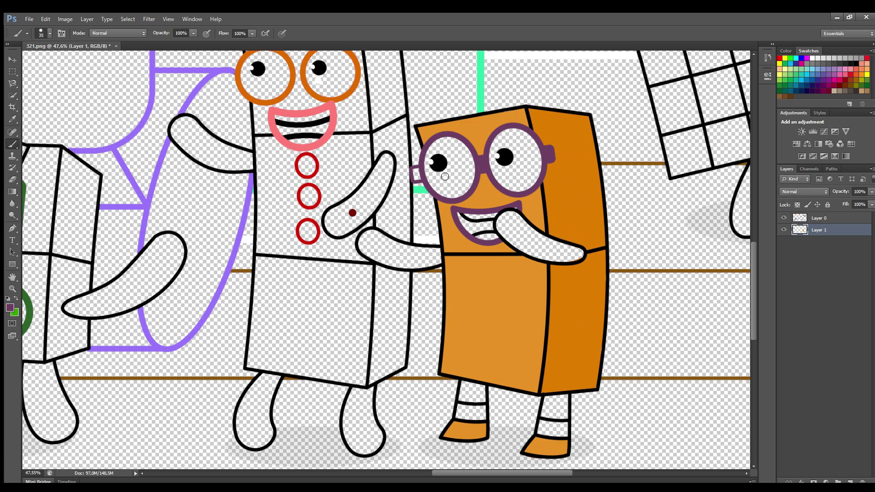
{"action": "key", "text": "bracketright"}
{"action": "key", "text": "bracketright"}
{"action": "mouse_move", "coordinate": [510, 215]}
{"action": "left_mouse_down"}
{"action": "mouse_move", "coordinate": [583, 255]}
{"action": "mouse_move", "coordinate": [519, 249]}
{"action": "mouse_move", "coordinate": [505, 235]}
{"action": "mouse_move", "coordinate": [561, 252]}
{"action": "left_mouse_up"}
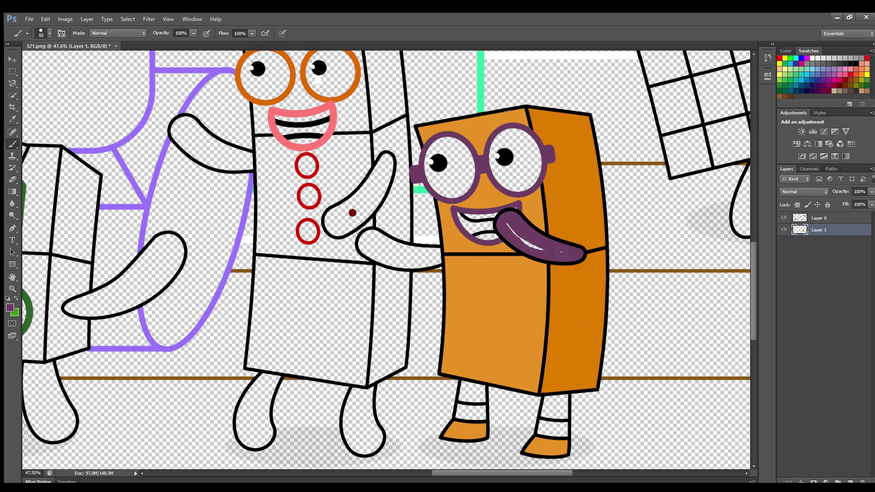
{"action": "mouse_move", "coordinate": [439, 253]}
{"action": "left_mouse_down"}
{"action": "mouse_move", "coordinate": [397, 265]}
{"action": "mouse_move", "coordinate": [367, 241]}
{"action": "mouse_move", "coordinate": [426, 253]}
{"action": "mouse_move", "coordinate": [422, 259]}
{"action": "mouse_move", "coordinate": [370, 243]}
{"action": "left_mouse_up"}
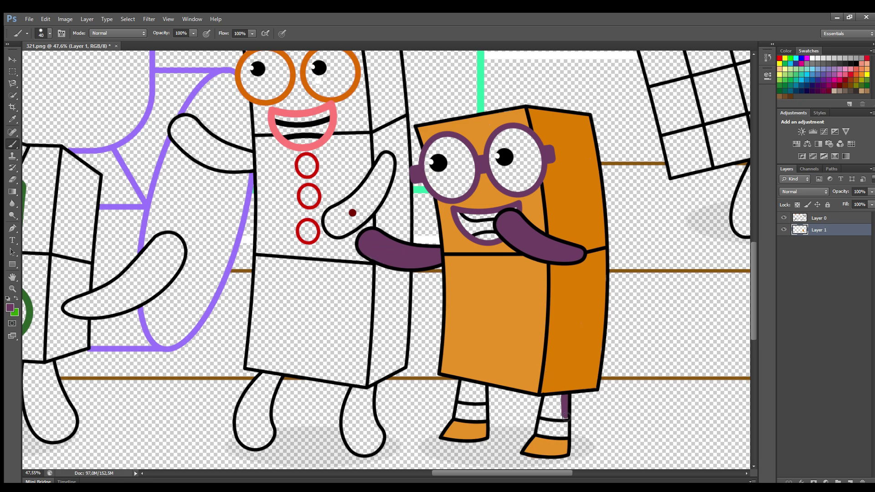
{"action": "left_click", "coordinate": [474, 394]}
- Paint the orange character's eyes, teeth and sock stripes white and the inside of its mouth black
{"action": "left_click", "coordinate": [470, 413], "text": "alt"}
{"action": "mouse_move", "coordinate": [520, 136]}
{"action": "left_mouse_down"}
{"action": "mouse_move", "coordinate": [540, 167]}
{"action": "mouse_move", "coordinate": [515, 187]}
{"action": "mouse_move", "coordinate": [497, 161]}
{"action": "mouse_move", "coordinate": [515, 138]}
{"action": "mouse_move", "coordinate": [517, 175]}
{"action": "left_mouse_up"}
{"action": "mouse_move", "coordinate": [454, 156]}
{"action": "left_mouse_down"}
{"action": "mouse_move", "coordinate": [469, 187]}
{"action": "mouse_move", "coordinate": [445, 191]}
{"action": "mouse_move", "coordinate": [435, 160]}
{"action": "mouse_move", "coordinate": [470, 170]}
{"action": "left_mouse_up"}
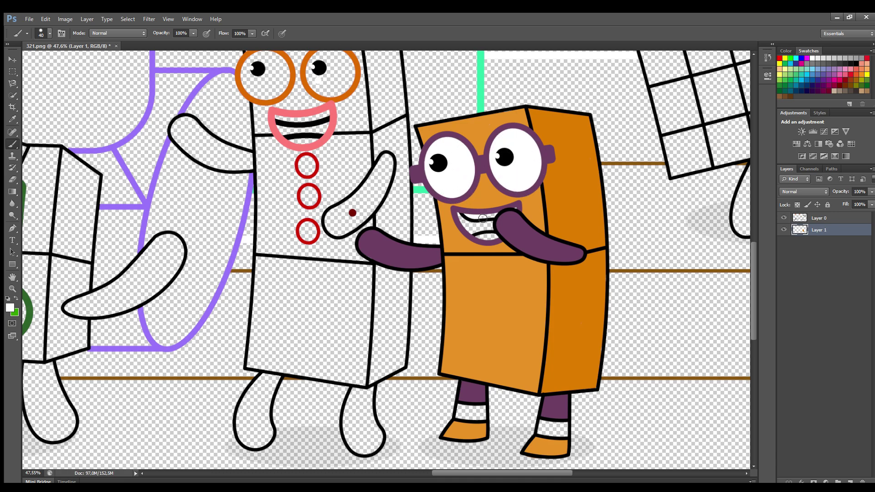
{"action": "left_click", "coordinate": [854, 64]}
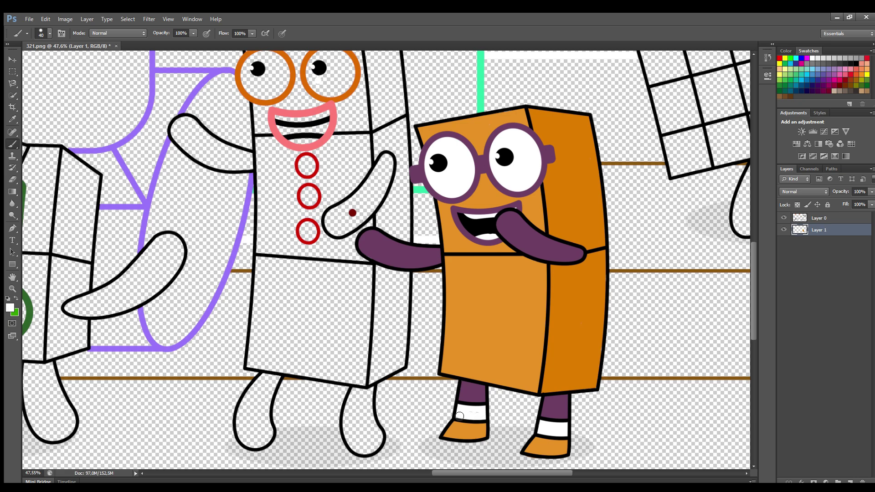
- Paint the crown's balls and the block top behind it yellow, and fill the crown with the buttons' red
{"action": "scroll", "coordinate": [544, 376], "scroll_direction": "up", "scroll_amount": 5}
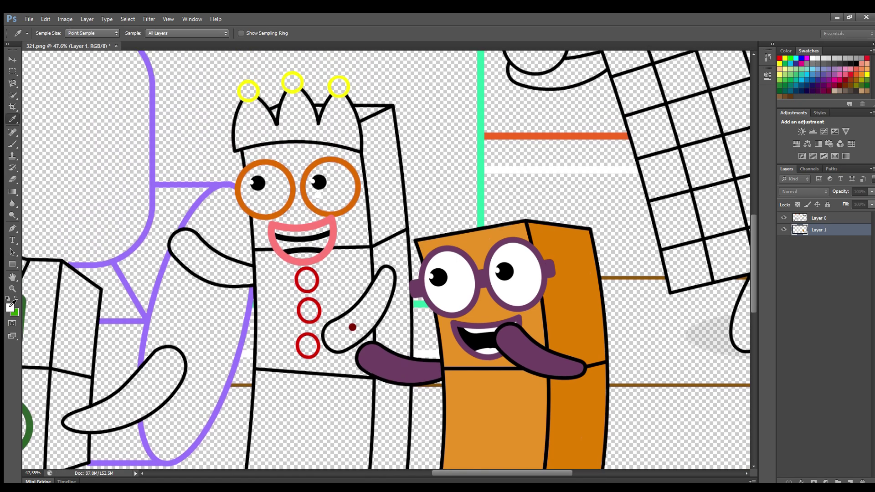
{"action": "left_click", "coordinate": [248, 82], "text": "alt"}
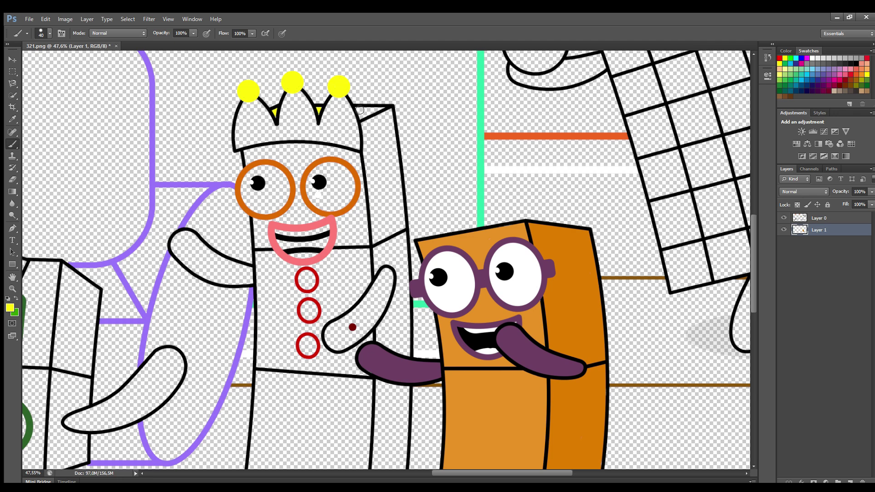
{"action": "left_click", "coordinate": [307, 268], "text": "alt"}
{"action": "mouse_move", "coordinate": [257, 103]}
{"action": "left_mouse_down"}
{"action": "mouse_move", "coordinate": [279, 129]}
{"action": "mouse_move", "coordinate": [291, 97]}
{"action": "mouse_move", "coordinate": [300, 96]}
{"action": "mouse_move", "coordinate": [317, 127]}
{"action": "mouse_move", "coordinate": [343, 101]}
{"action": "mouse_move", "coordinate": [357, 148]}
{"action": "mouse_move", "coordinate": [306, 138]}
{"action": "mouse_move", "coordinate": [240, 145]}
{"action": "mouse_move", "coordinate": [245, 111]}
{"action": "mouse_move", "coordinate": [238, 138]}
{"action": "mouse_move", "coordinate": [249, 126]}
{"action": "mouse_move", "coordinate": [292, 124]}
{"action": "mouse_move", "coordinate": [351, 140]}
{"action": "mouse_move", "coordinate": [339, 109]}
{"action": "mouse_move", "coordinate": [347, 131]}
{"action": "left_mouse_up"}
{"action": "key", "text": "bracketright"}
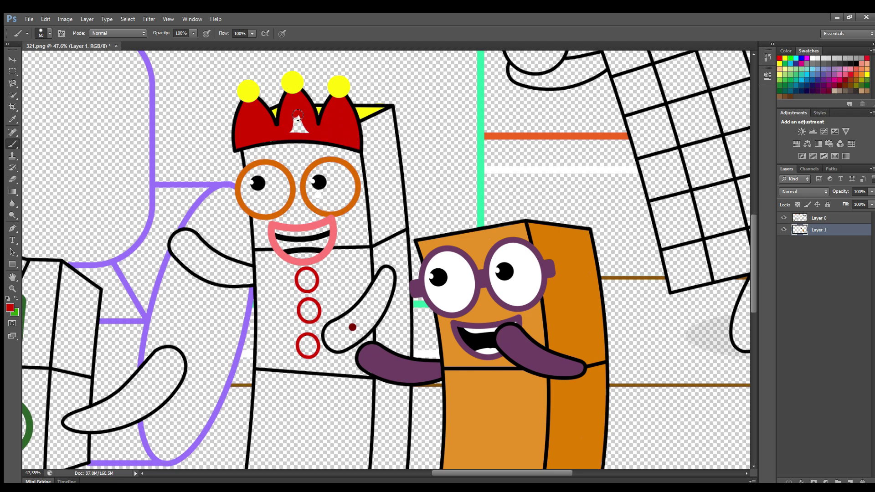
- Paint the front of the crowned character's head yellow and the head's side face a darker greenish yellow
{"action": "left_click", "coordinate": [248, 91], "text": "alt"}
{"action": "left_click_drag", "start_coordinate": [246, 153], "coordinate": [345, 156]}
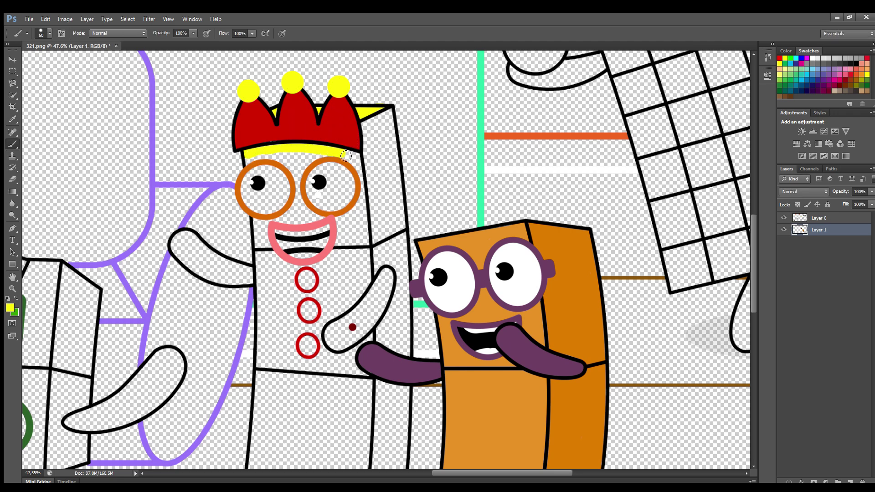
{"action": "mouse_move", "coordinate": [363, 188]}
{"action": "left_mouse_down"}
{"action": "mouse_move", "coordinate": [367, 240]}
{"action": "mouse_move", "coordinate": [346, 242]}
{"action": "mouse_move", "coordinate": [341, 222]}
{"action": "mouse_move", "coordinate": [354, 235]}
{"action": "mouse_move", "coordinate": [361, 189]}
{"action": "left_mouse_up"}
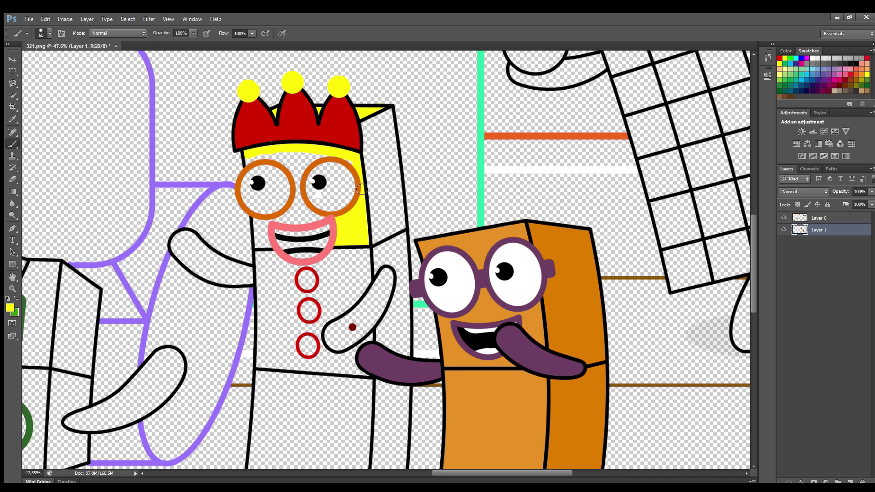
{"action": "mouse_move", "coordinate": [303, 176]}
{"action": "left_mouse_down"}
{"action": "mouse_move", "coordinate": [313, 222]}
{"action": "mouse_move", "coordinate": [278, 223]}
{"action": "mouse_move", "coordinate": [307, 216]}
{"action": "mouse_move", "coordinate": [295, 182]}
{"action": "mouse_move", "coordinate": [260, 160]}
{"action": "left_mouse_up"}
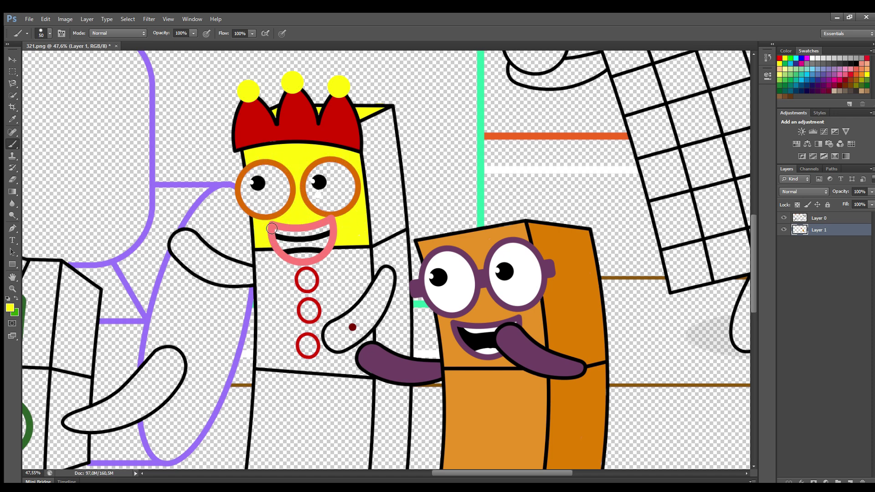
{"action": "key", "text": "i"}
{"action": "key", "text": "b"}
{"action": "mouse_move", "coordinate": [386, 109]}
{"action": "left_mouse_down"}
{"action": "mouse_move", "coordinate": [403, 228]}
{"action": "mouse_move", "coordinate": [378, 242]}
{"action": "mouse_move", "coordinate": [368, 142]}
{"action": "mouse_move", "coordinate": [379, 122]}
{"action": "mouse_move", "coordinate": [391, 169]}
{"action": "mouse_move", "coordinate": [383, 231]}
{"action": "mouse_move", "coordinate": [379, 150]}
{"action": "mouse_move", "coordinate": [387, 211]}
{"action": "left_mouse_up"}
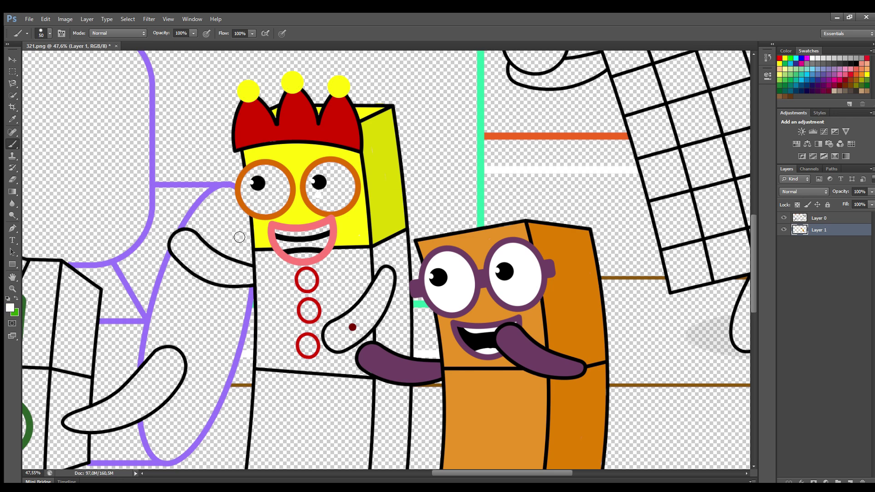
- Paint the crowned character's eyes and teeth white and the inside of its mouth black
{"action": "mouse_move", "coordinate": [329, 170]}
{"action": "left_mouse_down"}
{"action": "mouse_move", "coordinate": [351, 185]}
{"action": "mouse_move", "coordinate": [335, 209]}
{"action": "mouse_move", "coordinate": [314, 185]}
{"action": "mouse_move", "coordinate": [334, 187]}
{"action": "left_mouse_up"}
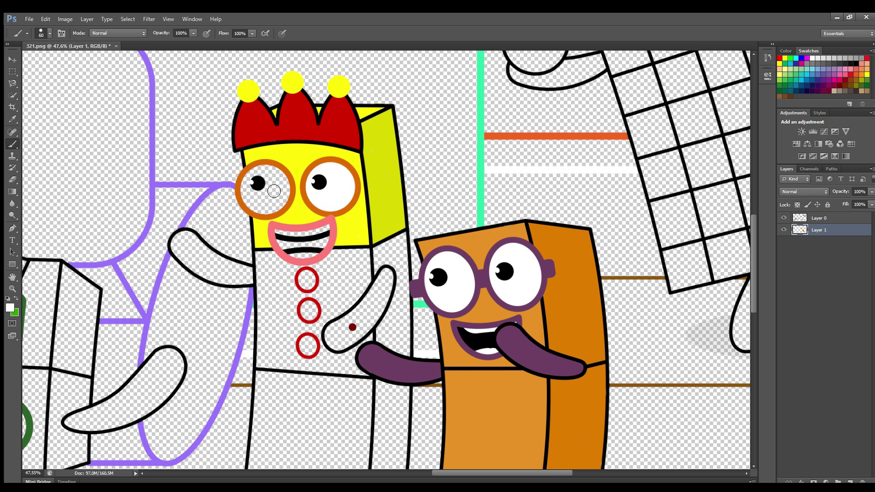
{"action": "mouse_move", "coordinate": [273, 191]}
{"action": "left_mouse_down"}
{"action": "mouse_move", "coordinate": [256, 207]}
{"action": "mouse_move", "coordinate": [252, 179]}
{"action": "mouse_move", "coordinate": [253, 205]}
{"action": "left_mouse_up"}
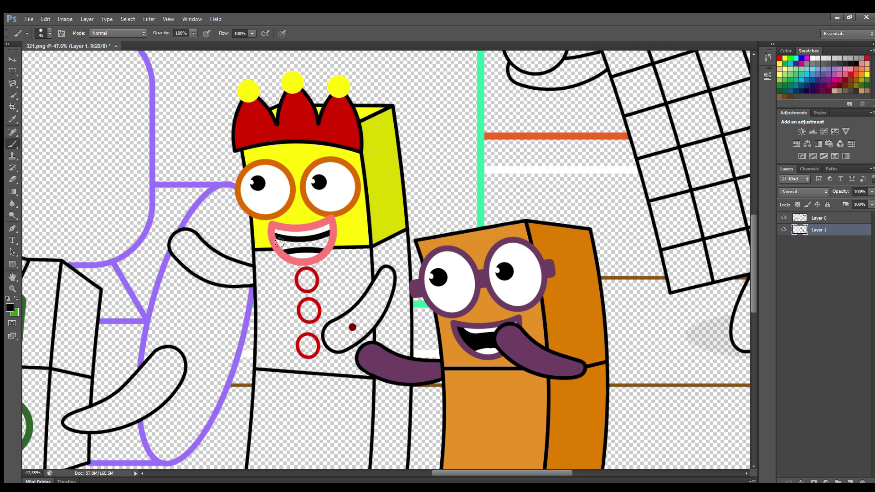
{"action": "mouse_move", "coordinate": [279, 242]}
{"action": "left_mouse_down"}
{"action": "mouse_move", "coordinate": [326, 240]}
{"action": "mouse_move", "coordinate": [324, 248]}
{"action": "mouse_move", "coordinate": [284, 248]}
{"action": "left_mouse_up"}
- Paint the front of the crowned character's middle and lower blocks yellow and fill its three buttons red
{"action": "left_click", "coordinate": [348, 235], "text": "alt"}
{"action": "scroll", "coordinate": [752, 244], "scroll_direction": "down", "scroll_amount": 3}
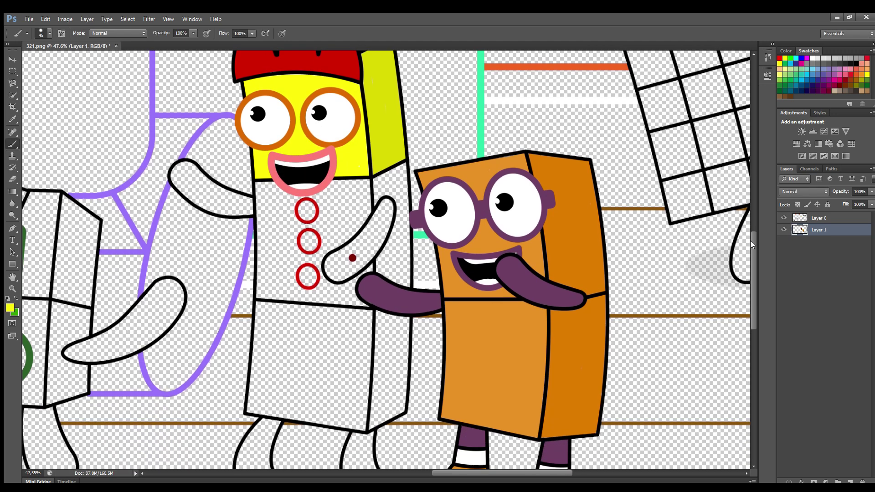
{"action": "scroll", "coordinate": [752, 245], "scroll_direction": "down", "scroll_amount": 2}
{"action": "mouse_move", "coordinate": [370, 145]}
{"action": "left_mouse_down"}
{"action": "mouse_move", "coordinate": [365, 187]}
{"action": "mouse_move", "coordinate": [333, 215]}
{"action": "mouse_move", "coordinate": [325, 250]}
{"action": "left_mouse_up"}
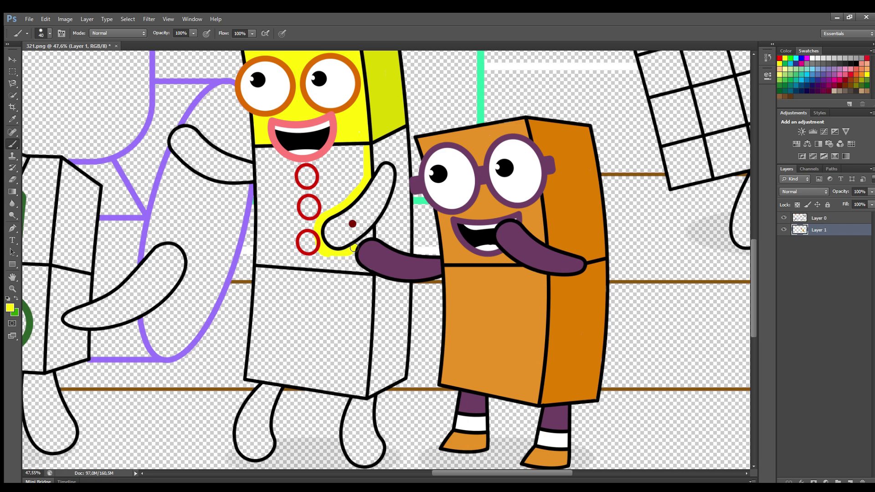
{"action": "key", "text": "bracketright"}
{"action": "key", "text": "bracketright"}
{"action": "mouse_move", "coordinate": [365, 276]}
{"action": "left_mouse_down"}
{"action": "mouse_move", "coordinate": [364, 395]}
{"action": "mouse_move", "coordinate": [255, 378]}
{"action": "mouse_move", "coordinate": [264, 155]}
{"action": "mouse_move", "coordinate": [293, 167]}
{"action": "mouse_move", "coordinate": [362, 149]}
{"action": "mouse_move", "coordinate": [348, 196]}
{"action": "mouse_move", "coordinate": [326, 208]}
{"action": "mouse_move", "coordinate": [302, 191]}
{"action": "mouse_move", "coordinate": [309, 168]}
{"action": "mouse_move", "coordinate": [318, 192]}
{"action": "mouse_move", "coordinate": [300, 216]}
{"action": "mouse_move", "coordinate": [316, 227]}
{"action": "mouse_move", "coordinate": [297, 254]}
{"action": "mouse_move", "coordinate": [347, 266]}
{"action": "mouse_move", "coordinate": [361, 340]}
{"action": "mouse_move", "coordinate": [352, 387]}
{"action": "mouse_move", "coordinate": [269, 372]}
{"action": "mouse_move", "coordinate": [280, 170]}
{"action": "mouse_move", "coordinate": [293, 215]}
{"action": "mouse_move", "coordinate": [294, 244]}
{"action": "mouse_move", "coordinate": [284, 198]}
{"action": "mouse_move", "coordinate": [282, 271]}
{"action": "mouse_move", "coordinate": [343, 282]}
{"action": "mouse_move", "coordinate": [298, 297]}
{"action": "mouse_move", "coordinate": [348, 311]}
{"action": "mouse_move", "coordinate": [282, 313]}
{"action": "mouse_move", "coordinate": [356, 332]}
{"action": "mouse_move", "coordinate": [277, 340]}
{"action": "mouse_move", "coordinate": [342, 378]}
{"action": "mouse_move", "coordinate": [311, 347]}
{"action": "mouse_move", "coordinate": [338, 368]}
{"action": "mouse_move", "coordinate": [327, 276]}
{"action": "mouse_move", "coordinate": [336, 194]}
{"action": "left_mouse_up"}
{"action": "key", "text": "bracketleft"}
{"action": "key", "text": "bracketleft"}
{"action": "key", "text": "bracketright"}
{"action": "key", "text": "bracketright"}
{"action": "key", "text": "bracketright"}
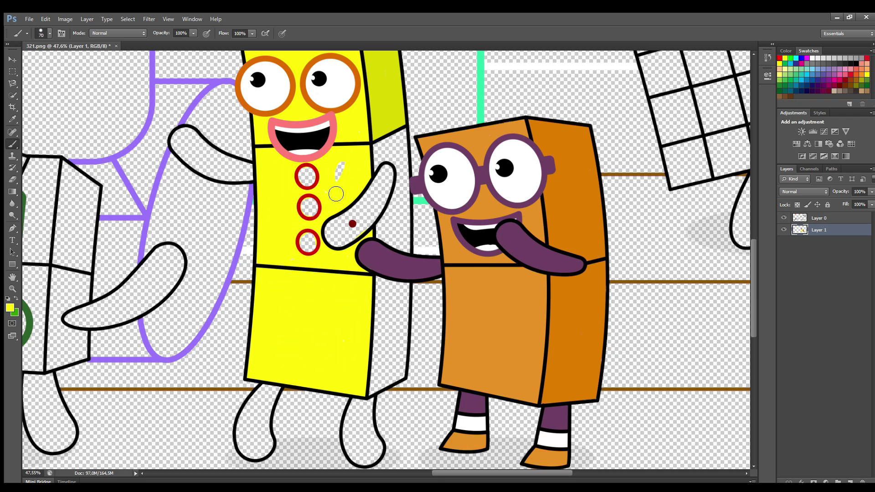
{"action": "left_click", "coordinate": [352, 223], "text": "alt"}
{"action": "key", "text": "bracketleft"}
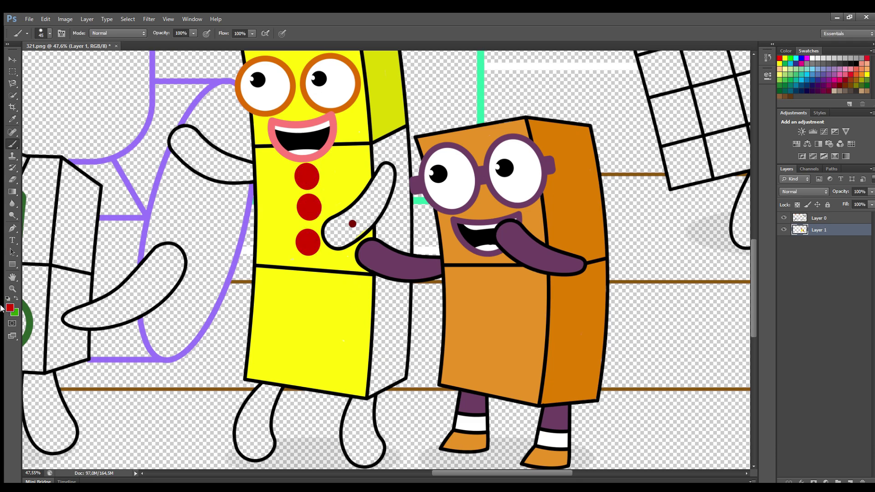
- Paint the side faces of the crowned character's middle and lower blocks the darker greenish yellow
{"action": "left_click", "coordinate": [395, 114], "text": "alt"}
{"action": "mouse_move", "coordinate": [387, 139]}
{"action": "left_mouse_down"}
{"action": "mouse_move", "coordinate": [406, 133]}
{"action": "mouse_move", "coordinate": [408, 250]}
{"action": "mouse_move", "coordinate": [380, 229]}
{"action": "mouse_move", "coordinate": [398, 192]}
{"action": "mouse_move", "coordinate": [396, 161]}
{"action": "mouse_move", "coordinate": [378, 165]}
{"action": "mouse_move", "coordinate": [378, 154]}
{"action": "mouse_move", "coordinate": [402, 152]}
{"action": "mouse_move", "coordinate": [390, 230]}
{"action": "left_mouse_up"}
{"action": "mouse_move", "coordinate": [379, 281]}
{"action": "left_mouse_down"}
{"action": "mouse_move", "coordinate": [404, 292]}
{"action": "mouse_move", "coordinate": [398, 376]}
{"action": "mouse_move", "coordinate": [374, 383]}
{"action": "mouse_move", "coordinate": [382, 292]}
{"action": "mouse_move", "coordinate": [392, 318]}
{"action": "mouse_move", "coordinate": [398, 309]}
{"action": "left_mouse_up"}
{"action": "key", "text": "]"}
{"action": "key", "text": "]"}
{"action": "key", "text": "]"}
- Paint both arms and both legs of the crowned character with the dark red of the dot on its arm
{"action": "left_click", "coordinate": [352, 223], "text": "alt"}
{"action": "key", "text": "["}
{"action": "key", "text": "["}
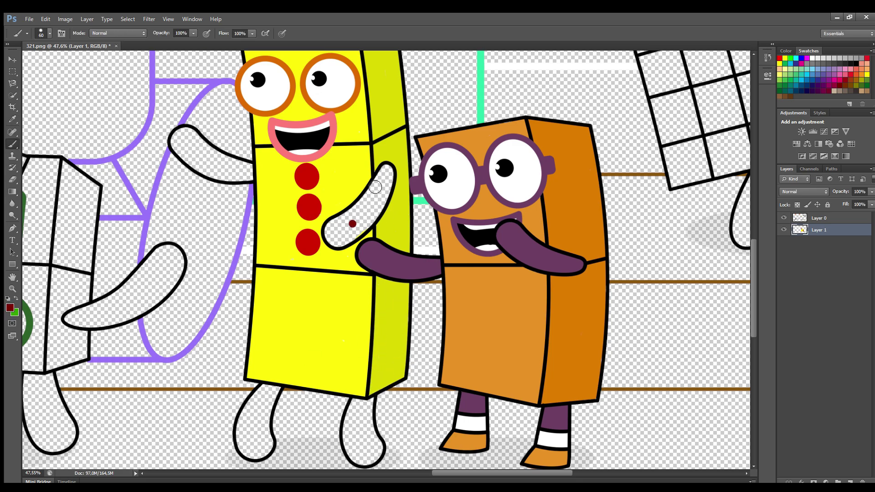
{"action": "mouse_move", "coordinate": [388, 167]}
{"action": "left_mouse_down"}
{"action": "mouse_move", "coordinate": [387, 197]}
{"action": "mouse_move", "coordinate": [345, 244]}
{"action": "mouse_move", "coordinate": [332, 230]}
{"action": "mouse_move", "coordinate": [378, 178]}
{"action": "mouse_move", "coordinate": [337, 235]}
{"action": "left_mouse_up"}
{"action": "mouse_move", "coordinate": [252, 179]}
{"action": "left_mouse_down"}
{"action": "mouse_move", "coordinate": [182, 153]}
{"action": "mouse_move", "coordinate": [182, 136]}
{"action": "mouse_move", "coordinate": [247, 171]}
{"action": "mouse_move", "coordinate": [197, 157]}
{"action": "mouse_move", "coordinate": [220, 165]}
{"action": "left_mouse_up"}
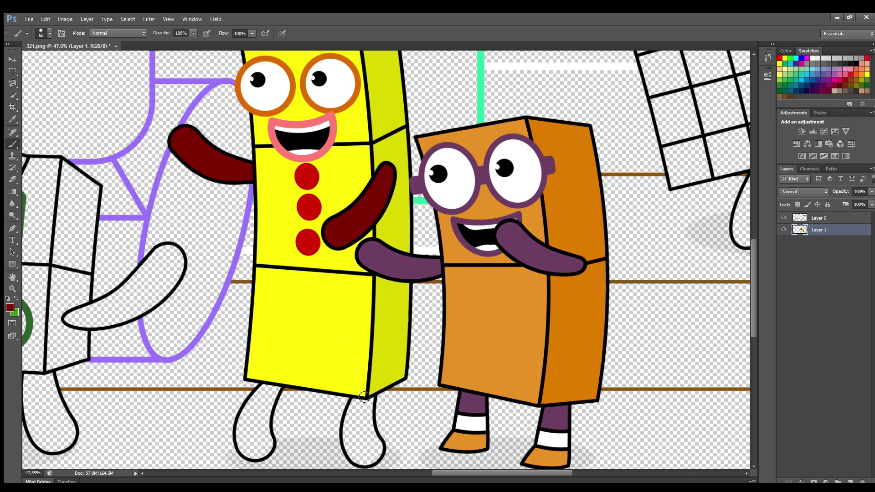
{"action": "mouse_move", "coordinate": [372, 403]}
{"action": "left_mouse_down"}
{"action": "mouse_move", "coordinate": [379, 448]}
{"action": "mouse_move", "coordinate": [363, 463]}
{"action": "mouse_move", "coordinate": [347, 442]}
{"action": "mouse_move", "coordinate": [360, 402]}
{"action": "mouse_move", "coordinate": [364, 449]}
{"action": "left_mouse_up"}
{"action": "mouse_move", "coordinate": [279, 388]}
{"action": "left_mouse_down"}
{"action": "mouse_move", "coordinate": [259, 458]}
{"action": "mouse_move", "coordinate": [242, 446]}
{"action": "mouse_move", "coordinate": [247, 414]}
{"action": "mouse_move", "coordinate": [265, 389]}
{"action": "mouse_move", "coordinate": [262, 450]}
{"action": "mouse_move", "coordinate": [253, 414]}
{"action": "left_mouse_up"}
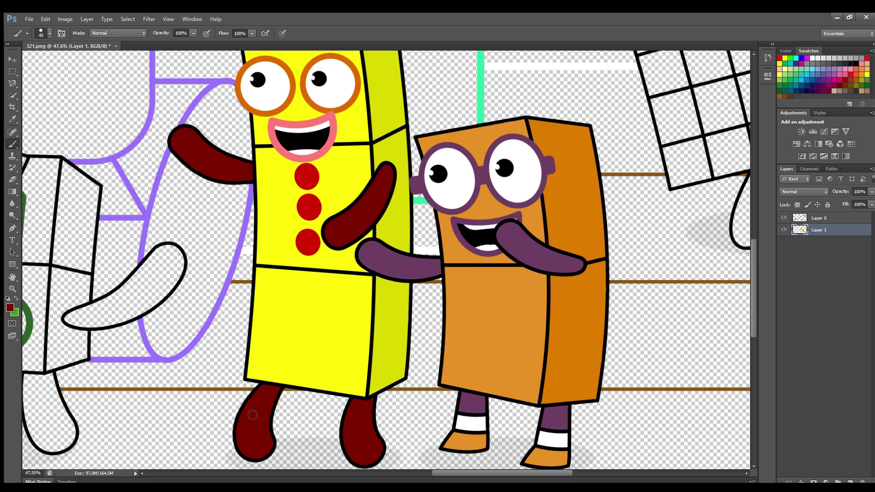
- Paint the front face of the one-eyed cube with the bright red of the dot on it
{"action": "left_click_drag", "start_coordinate": [463, 469], "coordinate": [373, 472]}
{"action": "left_click", "coordinate": [114, 327], "text": "alt"}
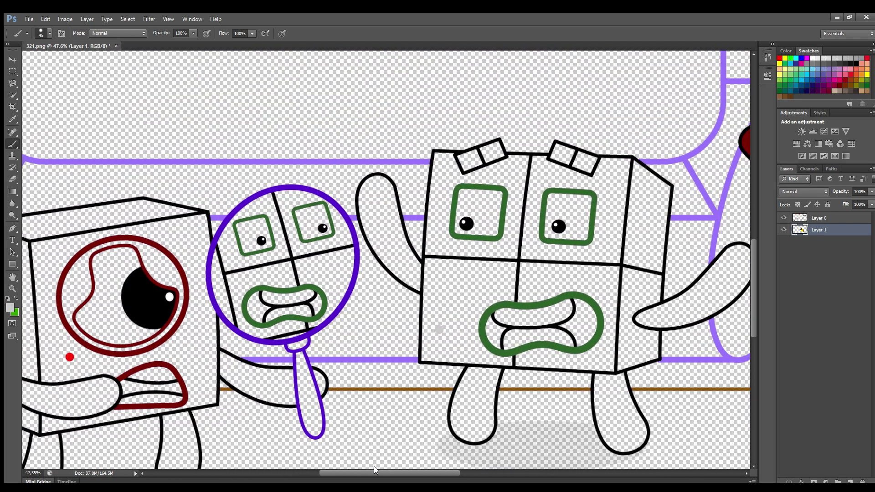
{"action": "scroll", "coordinate": [517, 458], "scroll_direction": "down", "scroll_amount": 3}
{"action": "scroll", "coordinate": [469, 445], "scroll_direction": "left", "scroll_amount": 3}
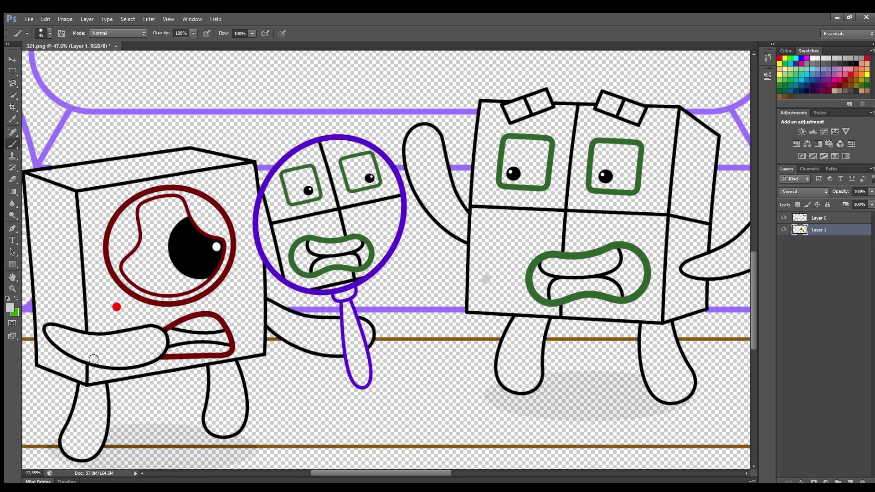
{"action": "key", "text": "i"}
{"action": "key", "text": "b"}
{"action": "left_click", "coordinate": [117, 307], "text": "alt"}
{"action": "mouse_move", "coordinate": [81, 199]}
{"action": "left_mouse_down"}
{"action": "mouse_move", "coordinate": [234, 172]}
{"action": "mouse_move", "coordinate": [253, 204]}
{"action": "mouse_move", "coordinate": [263, 279]}
{"action": "mouse_move", "coordinate": [265, 346]}
{"action": "mouse_move", "coordinate": [96, 382]}
{"action": "left_mouse_up"}
{"action": "mouse_move", "coordinate": [94, 339]}
{"action": "left_mouse_down"}
{"action": "mouse_move", "coordinate": [85, 203]}
{"action": "mouse_move", "coordinate": [119, 201]}
{"action": "mouse_move", "coordinate": [103, 243]}
{"action": "mouse_move", "coordinate": [122, 304]}
{"action": "mouse_move", "coordinate": [216, 304]}
{"action": "mouse_move", "coordinate": [240, 228]}
{"action": "mouse_move", "coordinate": [192, 185]}
{"action": "mouse_move", "coordinate": [244, 221]}
{"action": "mouse_move", "coordinate": [228, 196]}
{"action": "left_mouse_up"}
{"action": "key", "text": "bracketright"}
{"action": "key", "text": "bracketright"}
{"action": "mouse_move", "coordinate": [98, 207]}
{"action": "left_mouse_down"}
{"action": "mouse_move", "coordinate": [102, 309]}
{"action": "mouse_move", "coordinate": [154, 322]}
{"action": "mouse_move", "coordinate": [114, 309]}
{"action": "mouse_move", "coordinate": [215, 319]}
{"action": "mouse_move", "coordinate": [248, 337]}
{"action": "mouse_move", "coordinate": [246, 307]}
{"action": "mouse_move", "coordinate": [219, 310]}
{"action": "left_mouse_up"}
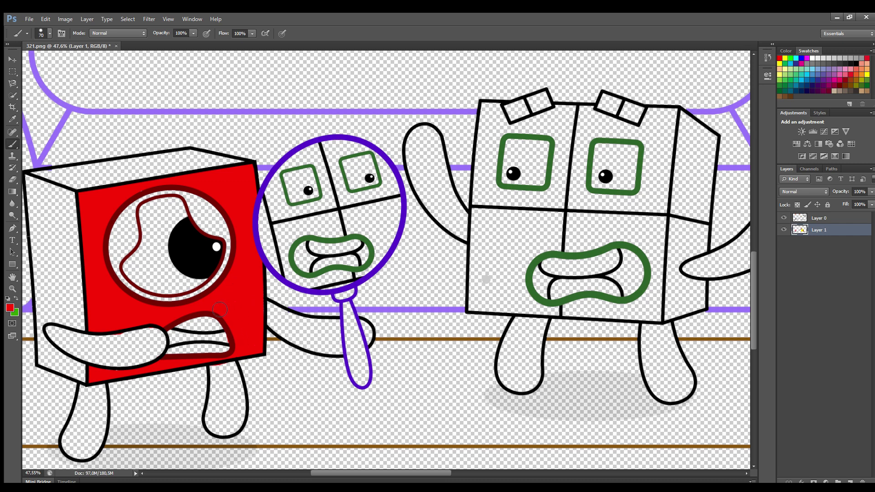
- Paint the one-eyed cube's side face a darker red and its top face a pinkish red
{"action": "key", "text": "alt"}
{"action": "mouse_move", "coordinate": [74, 196]}
{"action": "left_mouse_down"}
{"action": "mouse_move", "coordinate": [80, 326]}
{"action": "mouse_move", "coordinate": [43, 346]}
{"action": "mouse_move", "coordinate": [84, 373]}
{"action": "mouse_move", "coordinate": [47, 364]}
{"action": "mouse_move", "coordinate": [32, 180]}
{"action": "mouse_move", "coordinate": [73, 225]}
{"action": "mouse_move", "coordinate": [45, 314]}
{"action": "mouse_move", "coordinate": [44, 257]}
{"action": "mouse_move", "coordinate": [64, 232]}
{"action": "mouse_move", "coordinate": [49, 233]}
{"action": "mouse_move", "coordinate": [59, 296]}
{"action": "left_mouse_up"}
{"action": "key", "text": "bracketright"}
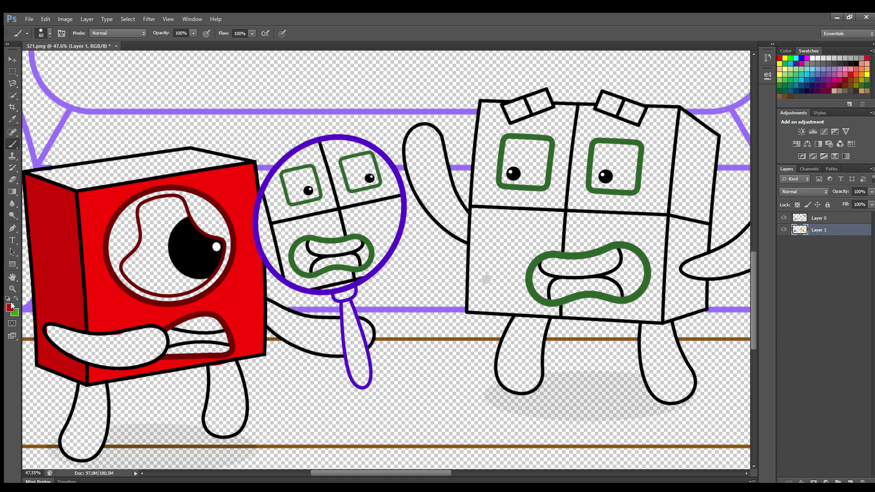
{"action": "key", "text": "bracketleft"}
{"action": "key", "text": "bracketleft"}
{"action": "mouse_move", "coordinate": [34, 174]}
{"action": "left_mouse_down"}
{"action": "mouse_move", "coordinate": [222, 159]}
{"action": "mouse_move", "coordinate": [91, 184]}
{"action": "mouse_move", "coordinate": [193, 163]}
{"action": "left_mouse_up"}
{"action": "key", "text": "bracketright"}
{"action": "key", "text": "bracketright"}
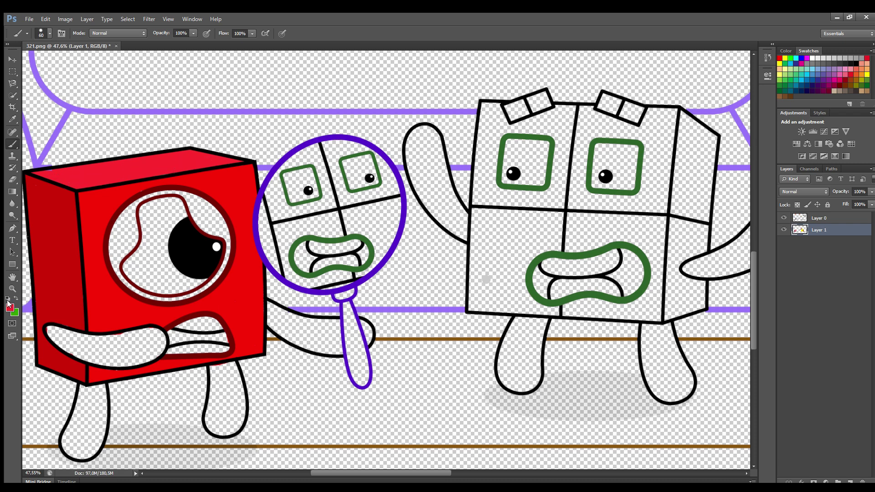
- Fill the area around the cube's eyeball, inside the eye's outer ring, with the outline's dark red
{"action": "left_click", "coordinate": [225, 337], "text": "alt"}
{"action": "mouse_move", "coordinate": [160, 194]}
{"action": "left_mouse_down"}
{"action": "mouse_move", "coordinate": [196, 214]}
{"action": "mouse_move", "coordinate": [228, 251]}
{"action": "mouse_move", "coordinate": [204, 293]}
{"action": "mouse_move", "coordinate": [117, 269]}
{"action": "mouse_move", "coordinate": [136, 234]}
{"action": "left_mouse_up"}
{"action": "mouse_move", "coordinate": [145, 198]}
{"action": "left_mouse_down"}
{"action": "mouse_move", "coordinate": [119, 230]}
{"action": "mouse_move", "coordinate": [113, 258]}
{"action": "mouse_move", "coordinate": [126, 237]}
{"action": "left_mouse_up"}
{"action": "mouse_move", "coordinate": [194, 217]}
{"action": "left_mouse_down"}
{"action": "mouse_move", "coordinate": [205, 200]}
{"action": "mouse_move", "coordinate": [198, 206]}
{"action": "left_mouse_up"}
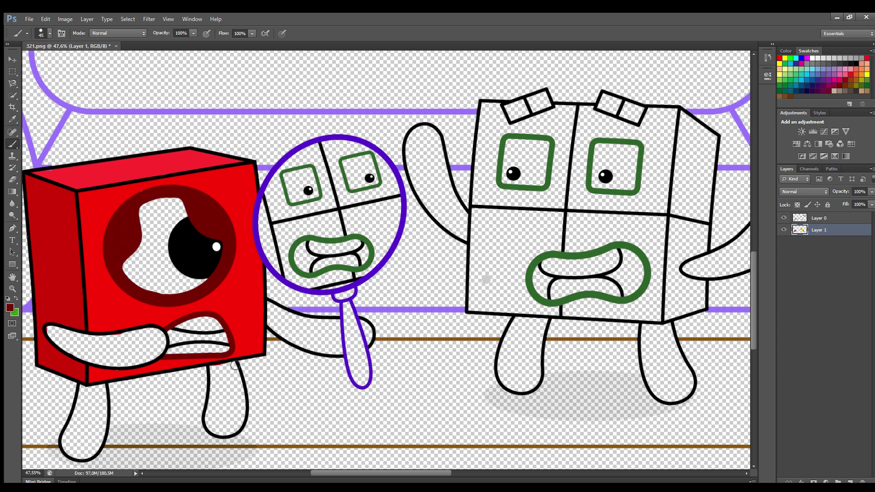
- Paint both legs and both arms of the one-eyed cube dark red
{"action": "mouse_move", "coordinate": [235, 365]}
{"action": "left_mouse_down"}
{"action": "mouse_move", "coordinate": [242, 405]}
{"action": "mouse_move", "coordinate": [220, 433]}
{"action": "mouse_move", "coordinate": [211, 379]}
{"action": "mouse_move", "coordinate": [235, 412]}
{"action": "mouse_move", "coordinate": [227, 421]}
{"action": "left_mouse_up"}
{"action": "mouse_move", "coordinate": [104, 399]}
{"action": "left_mouse_down"}
{"action": "mouse_move", "coordinate": [100, 451]}
{"action": "mouse_move", "coordinate": [63, 438]}
{"action": "mouse_move", "coordinate": [96, 389]}
{"action": "mouse_move", "coordinate": [81, 444]}
{"action": "mouse_move", "coordinate": [87, 421]}
{"action": "left_mouse_up"}
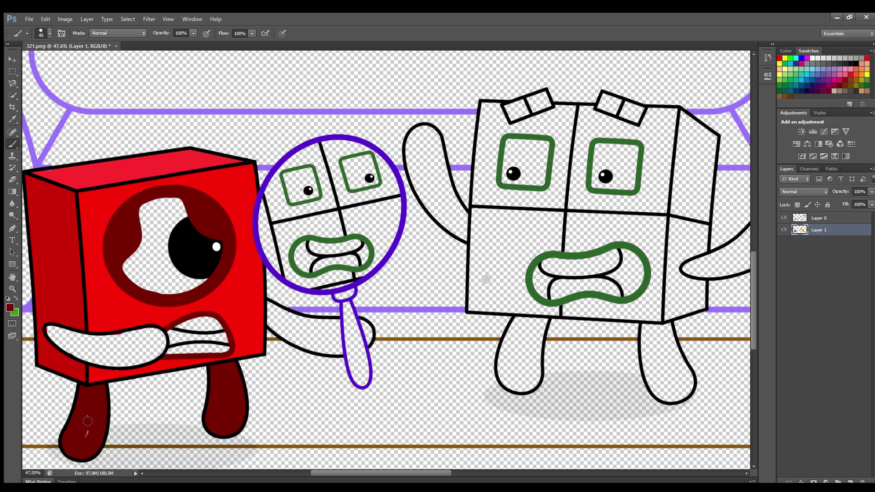
{"action": "mouse_move", "coordinate": [271, 307]}
{"action": "left_mouse_down"}
{"action": "mouse_move", "coordinate": [291, 343]}
{"action": "mouse_move", "coordinate": [344, 351]}
{"action": "mouse_move", "coordinate": [305, 322]}
{"action": "mouse_move", "coordinate": [282, 329]}
{"action": "mouse_move", "coordinate": [335, 339]}
{"action": "left_mouse_up"}
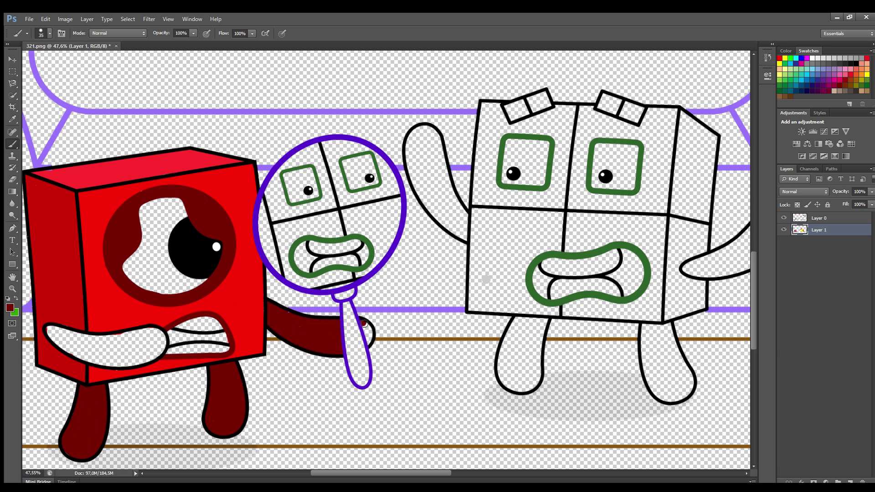
{"action": "mouse_move", "coordinate": [52, 332]}
{"action": "left_mouse_down"}
{"action": "mouse_move", "coordinate": [139, 334]}
{"action": "mouse_move", "coordinate": [157, 357]}
{"action": "mouse_move", "coordinate": [77, 362]}
{"action": "mouse_move", "coordinate": [122, 346]}
{"action": "mouse_move", "coordinate": [82, 352]}
{"action": "mouse_move", "coordinate": [155, 346]}
{"action": "left_mouse_up"}
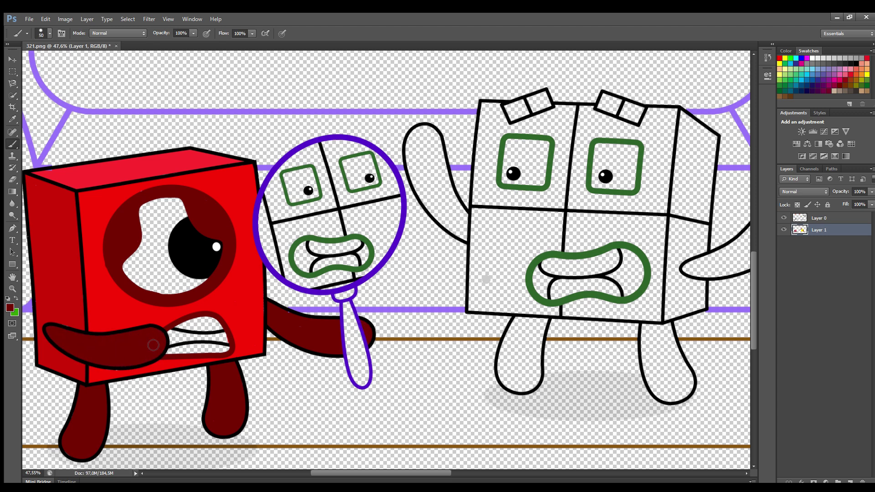
- Paint the one-eyed cube's eyeball white around the black pupil
{"action": "left_click", "coordinate": [811, 58]}
{"action": "mouse_move", "coordinate": [182, 208]}
{"action": "left_mouse_down"}
{"action": "mouse_move", "coordinate": [172, 232]}
{"action": "mouse_move", "coordinate": [183, 276]}
{"action": "left_mouse_up"}
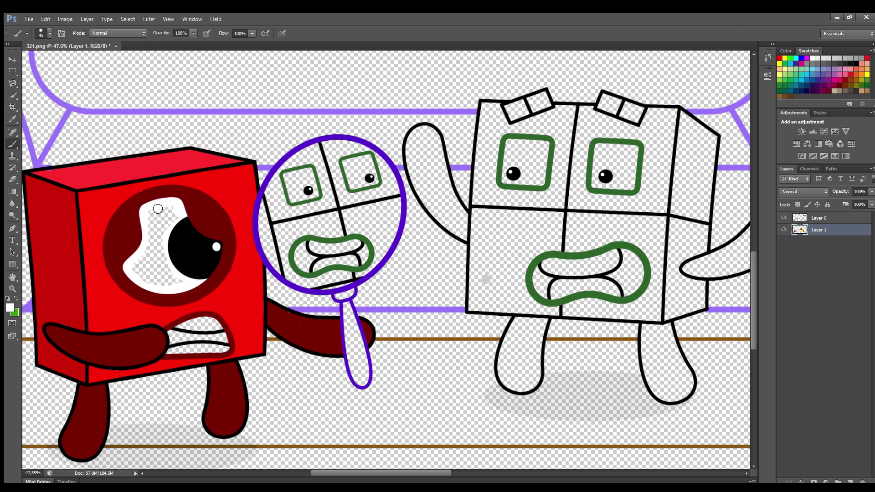
{"action": "mouse_move", "coordinate": [175, 227]}
{"action": "left_mouse_down"}
{"action": "mouse_move", "coordinate": [182, 280]}
{"action": "mouse_move", "coordinate": [138, 272]}
{"action": "mouse_move", "coordinate": [156, 217]}
{"action": "mouse_move", "coordinate": [163, 285]}
{"action": "left_mouse_up"}
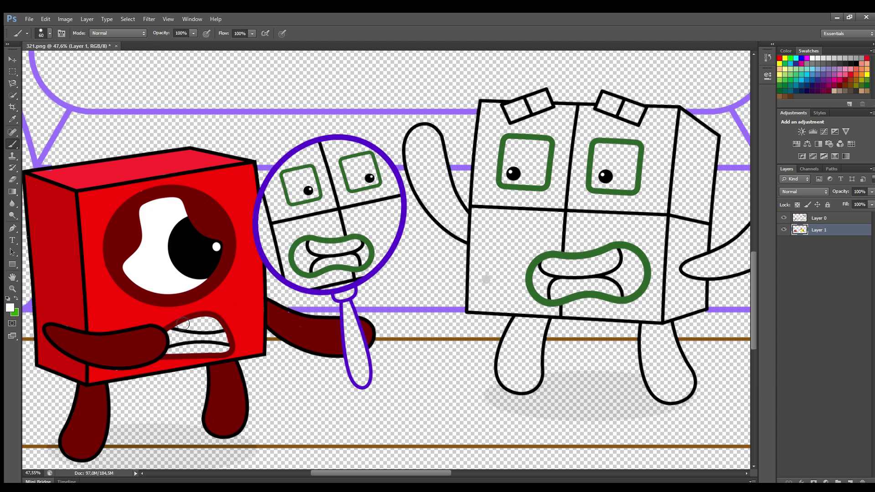
- Paint the one-eyed cube's teeth white and fill the gap between the two rows with black
{"action": "left_click_drag", "start_coordinate": [179, 327], "coordinate": [196, 322]}
{"action": "left_click_drag", "start_coordinate": [171, 353], "coordinate": [227, 349]}
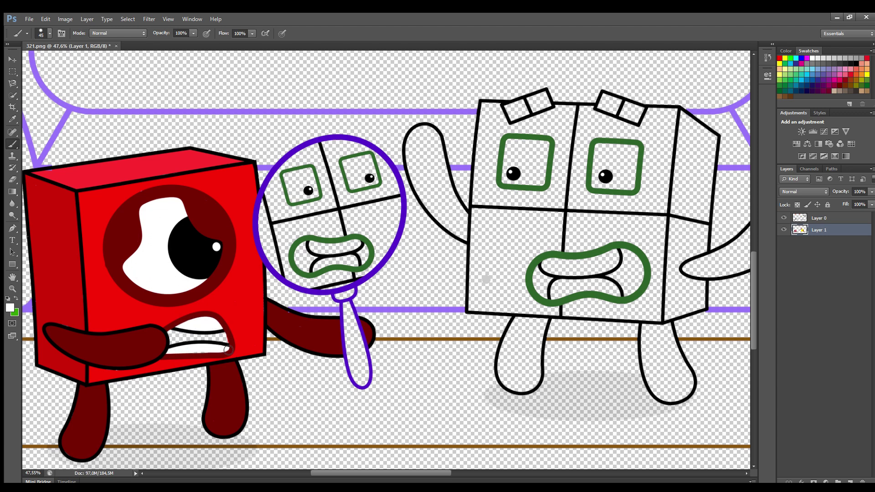
{"action": "left_click_drag", "start_coordinate": [169, 334], "coordinate": [227, 342]}
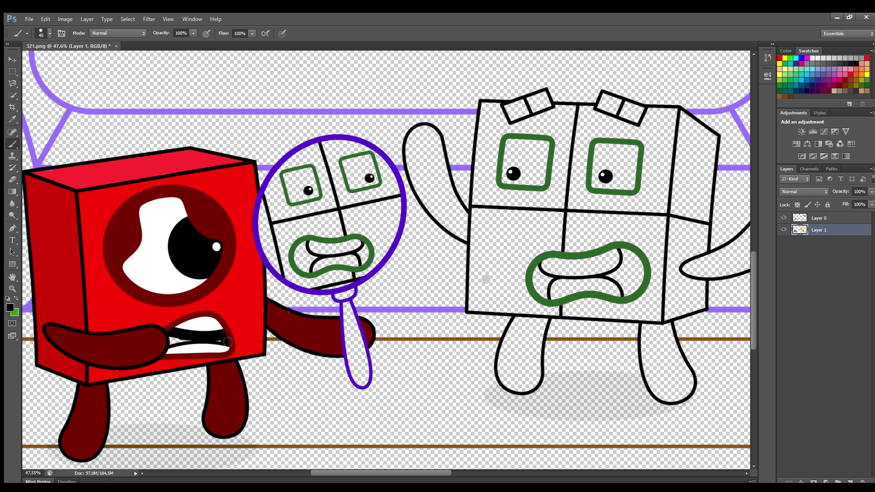
- Paint the face inside the magnifying glass light gray, its eyes and teeth white, and the rest of its mouth black
{"action": "left_click", "coordinate": [399, 363], "text": "alt"}
{"action": "mouse_move", "coordinate": [325, 145]}
{"action": "left_mouse_down"}
{"action": "mouse_move", "coordinate": [344, 146]}
{"action": "mouse_move", "coordinate": [394, 237]}
{"action": "mouse_move", "coordinate": [329, 285]}
{"action": "mouse_move", "coordinate": [276, 269]}
{"action": "mouse_move", "coordinate": [269, 191]}
{"action": "mouse_move", "coordinate": [321, 146]}
{"action": "mouse_move", "coordinate": [369, 157]}
{"action": "mouse_move", "coordinate": [384, 248]}
{"action": "mouse_move", "coordinate": [332, 230]}
{"action": "mouse_move", "coordinate": [288, 260]}
{"action": "mouse_move", "coordinate": [286, 212]}
{"action": "mouse_move", "coordinate": [335, 162]}
{"action": "mouse_move", "coordinate": [384, 193]}
{"action": "mouse_move", "coordinate": [282, 230]}
{"action": "mouse_move", "coordinate": [355, 230]}
{"action": "left_mouse_up"}
{"action": "key", "text": "bracketright"}
{"action": "key", "text": "bracketright"}
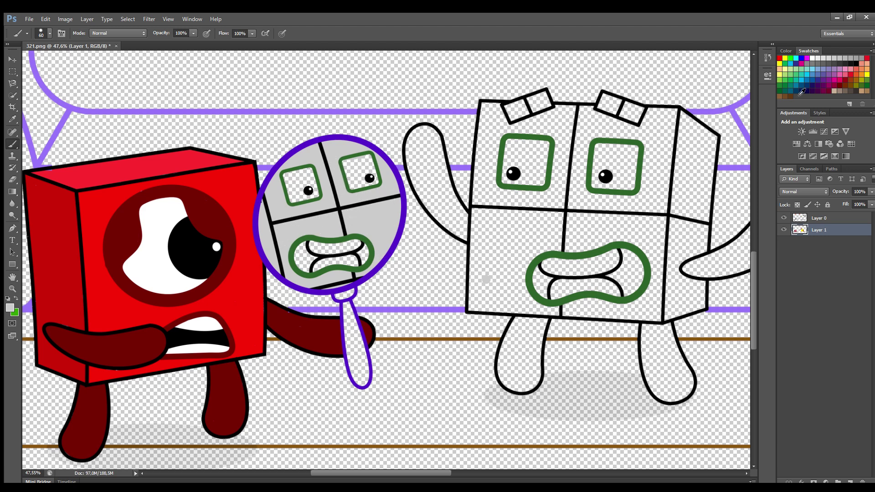
{"action": "left_click_drag", "start_coordinate": [350, 168], "coordinate": [374, 179]}
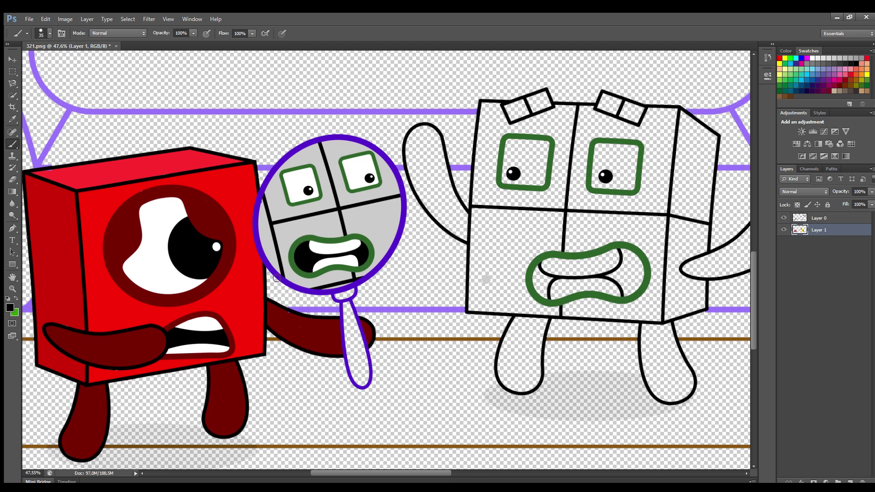
- Fill the magnifying glass's collar and handle with the purple of their outline
{"action": "key", "text": "i"}
{"action": "left_click", "coordinate": [373, 367]}
{"action": "key", "text": "b"}
{"action": "left_click_drag", "start_coordinate": [348, 306], "coordinate": [355, 327]}
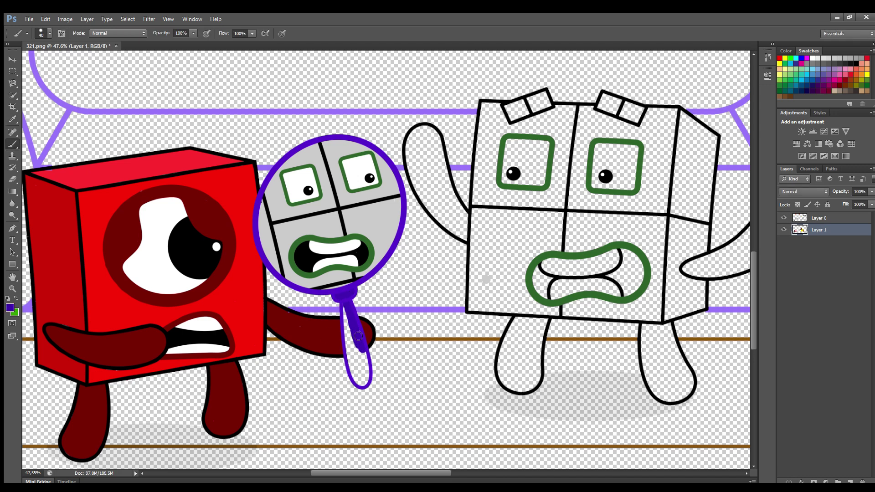
{"action": "mouse_move", "coordinate": [367, 377]}
{"action": "left_mouse_down"}
{"action": "mouse_move", "coordinate": [349, 346]}
{"action": "mouse_move", "coordinate": [355, 354]}
{"action": "left_mouse_up"}
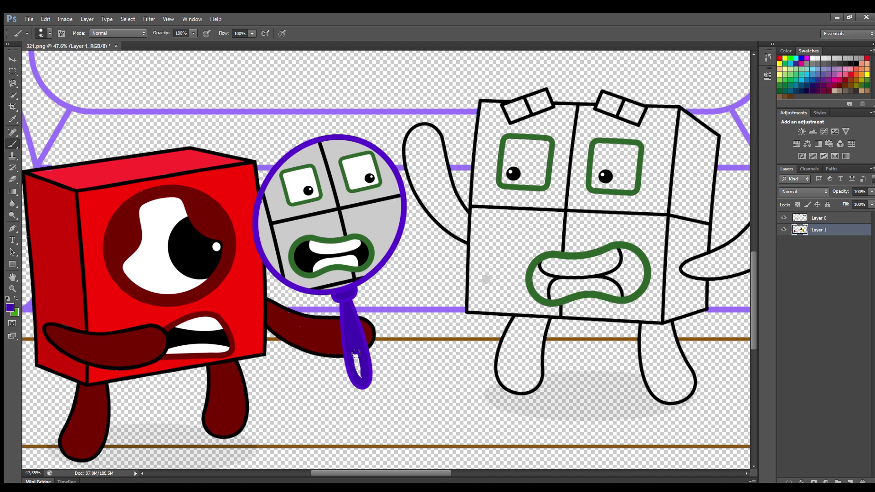
- Paint the front and side faces of the four-square block character with the light gray of the dot on it
{"action": "left_click", "coordinate": [487, 279], "text": "alt"}
{"action": "mouse_move", "coordinate": [482, 104]}
{"action": "left_mouse_down"}
{"action": "mouse_move", "coordinate": [503, 120]}
{"action": "mouse_move", "coordinate": [533, 122]}
{"action": "mouse_move", "coordinate": [557, 109]}
{"action": "mouse_move", "coordinate": [591, 111]}
{"action": "mouse_move", "coordinate": [642, 129]}
{"action": "mouse_move", "coordinate": [651, 112]}
{"action": "mouse_move", "coordinate": [675, 112]}
{"action": "mouse_move", "coordinate": [661, 319]}
{"action": "mouse_move", "coordinate": [477, 308]}
{"action": "mouse_move", "coordinate": [479, 229]}
{"action": "mouse_move", "coordinate": [474, 239]}
{"action": "mouse_move", "coordinate": [487, 111]}
{"action": "mouse_move", "coordinate": [519, 133]}
{"action": "mouse_move", "coordinate": [577, 119]}
{"action": "mouse_move", "coordinate": [646, 134]}
{"action": "mouse_move", "coordinate": [674, 121]}
{"action": "mouse_move", "coordinate": [650, 317]}
{"action": "mouse_move", "coordinate": [533, 304]}
{"action": "mouse_move", "coordinate": [534, 262]}
{"action": "mouse_move", "coordinate": [634, 243]}
{"action": "mouse_move", "coordinate": [650, 232]}
{"action": "mouse_move", "coordinate": [658, 136]}
{"action": "mouse_move", "coordinate": [651, 189]}
{"action": "mouse_move", "coordinate": [641, 139]}
{"action": "mouse_move", "coordinate": [589, 143]}
{"action": "mouse_move", "coordinate": [587, 191]}
{"action": "mouse_move", "coordinate": [623, 205]}
{"action": "mouse_move", "coordinate": [583, 213]}
{"action": "mouse_move", "coordinate": [642, 228]}
{"action": "mouse_move", "coordinate": [597, 227]}
{"action": "mouse_move", "coordinate": [545, 247]}
{"action": "mouse_move", "coordinate": [520, 301]}
{"action": "mouse_move", "coordinate": [481, 299]}
{"action": "mouse_move", "coordinate": [487, 283]}
{"action": "mouse_move", "coordinate": [509, 295]}
{"action": "mouse_move", "coordinate": [486, 260]}
{"action": "mouse_move", "coordinate": [501, 245]}
{"action": "mouse_move", "coordinate": [566, 239]}
{"action": "mouse_move", "coordinate": [518, 230]}
{"action": "mouse_move", "coordinate": [550, 221]}
{"action": "mouse_move", "coordinate": [520, 209]}
{"action": "mouse_move", "coordinate": [517, 197]}
{"action": "mouse_move", "coordinate": [561, 180]}
{"action": "mouse_move", "coordinate": [560, 140]}
{"action": "mouse_move", "coordinate": [586, 128]}
{"action": "mouse_move", "coordinate": [579, 200]}
{"action": "mouse_move", "coordinate": [572, 141]}
{"action": "mouse_move", "coordinate": [512, 135]}
{"action": "mouse_move", "coordinate": [497, 179]}
{"action": "mouse_move", "coordinate": [497, 132]}
{"action": "left_mouse_up"}
{"action": "key", "text": "bracketright"}
{"action": "key", "text": "bracketright"}
{"action": "key", "text": "bracketright"}
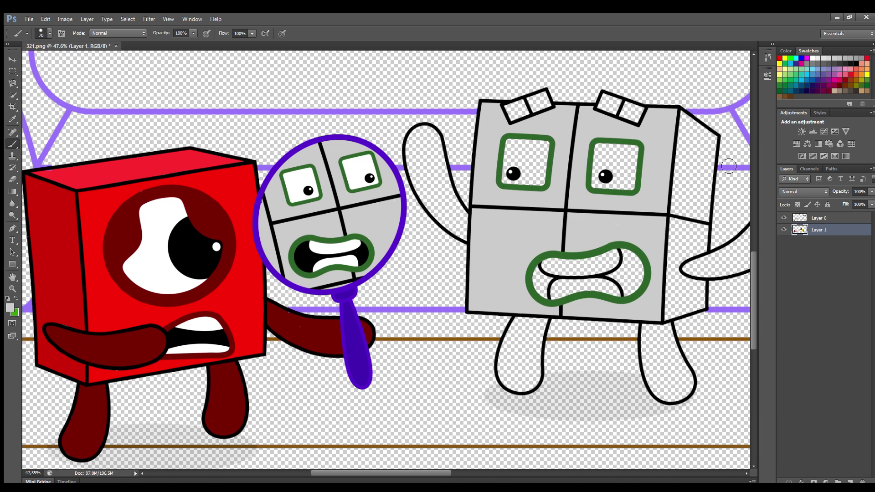
{"action": "mouse_move", "coordinate": [681, 129]}
{"action": "left_mouse_down"}
{"action": "mouse_move", "coordinate": [717, 143]}
{"action": "mouse_move", "coordinate": [705, 244]}
{"action": "mouse_move", "coordinate": [679, 283]}
{"action": "mouse_move", "coordinate": [704, 289]}
{"action": "mouse_move", "coordinate": [703, 305]}
{"action": "mouse_move", "coordinate": [672, 319]}
{"action": "mouse_move", "coordinate": [688, 296]}
{"action": "mouse_move", "coordinate": [679, 277]}
{"action": "mouse_move", "coordinate": [678, 207]}
{"action": "mouse_move", "coordinate": [686, 139]}
{"action": "mouse_move", "coordinate": [705, 175]}
{"action": "mouse_move", "coordinate": [696, 145]}
{"action": "left_mouse_up"}
- Paint the gray block character's eyes and teeth white and the rest of its mouth black
{"action": "key", "text": "bracketleft"}
{"action": "left_click", "coordinate": [813, 59]}
{"action": "mouse_move", "coordinate": [602, 150]}
{"action": "left_mouse_down"}
{"action": "mouse_move", "coordinate": [621, 153]}
{"action": "mouse_move", "coordinate": [634, 170]}
{"action": "mouse_move", "coordinate": [628, 189]}
{"action": "mouse_move", "coordinate": [599, 186]}
{"action": "mouse_move", "coordinate": [615, 169]}
{"action": "left_mouse_up"}
{"action": "mouse_move", "coordinate": [514, 147]}
{"action": "left_mouse_down"}
{"action": "mouse_move", "coordinate": [544, 150]}
{"action": "mouse_move", "coordinate": [536, 185]}
{"action": "mouse_move", "coordinate": [509, 182]}
{"action": "mouse_move", "coordinate": [522, 159]}
{"action": "left_mouse_up"}
{"action": "mouse_move", "coordinate": [545, 268]}
{"action": "left_mouse_down"}
{"action": "mouse_move", "coordinate": [606, 271]}
{"action": "mouse_move", "coordinate": [616, 254]}
{"action": "mouse_move", "coordinate": [559, 264]}
{"action": "mouse_move", "coordinate": [574, 288]}
{"action": "mouse_move", "coordinate": [557, 292]}
{"action": "mouse_move", "coordinate": [598, 285]}
{"action": "left_mouse_up"}
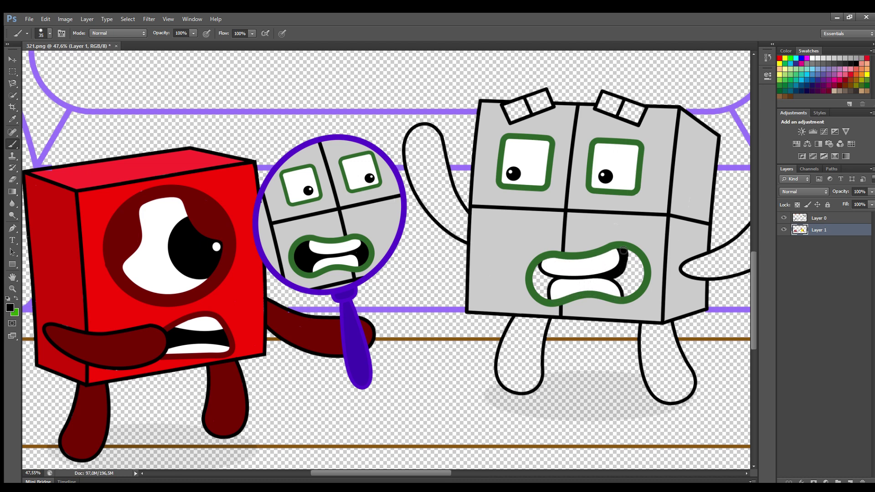
{"action": "mouse_move", "coordinate": [623, 251]}
{"action": "left_mouse_down"}
{"action": "mouse_move", "coordinate": [642, 279]}
{"action": "mouse_move", "coordinate": [629, 294]}
{"action": "left_mouse_up"}
{"action": "left_click_drag", "start_coordinate": [629, 258], "coordinate": [631, 271]}
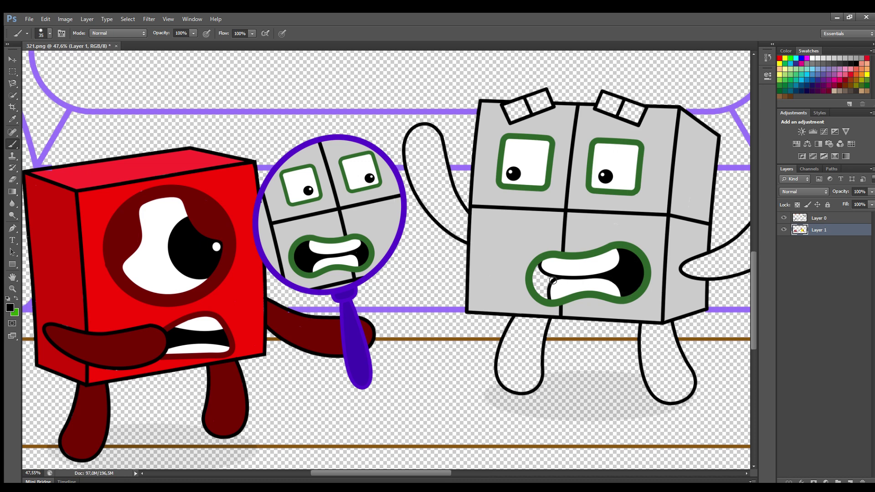
{"action": "mouse_move", "coordinate": [544, 295]}
{"action": "left_mouse_down"}
{"action": "mouse_move", "coordinate": [540, 269]}
{"action": "mouse_move", "coordinate": [543, 289]}
{"action": "left_mouse_up"}
- Fill both eyebrows of the gray block character with the dark green of its eye outlines
{"action": "left_click", "coordinate": [599, 189], "text": "alt"}
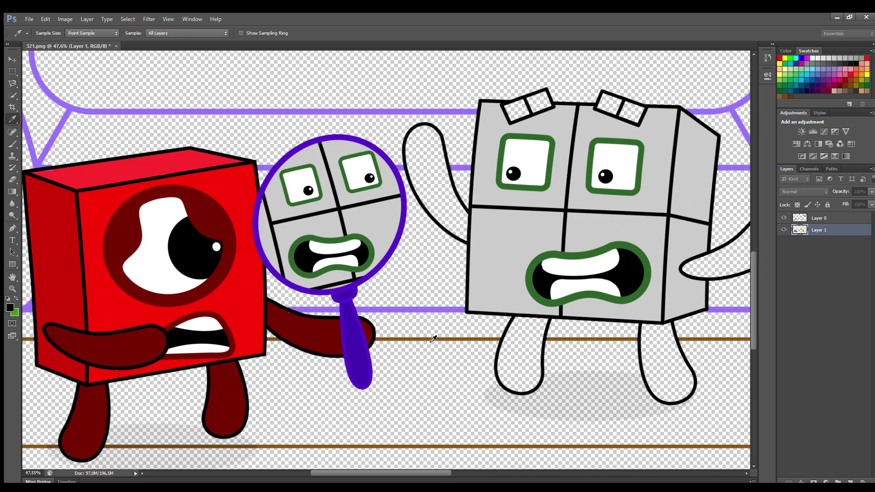
{"action": "key", "text": "bracketright"}
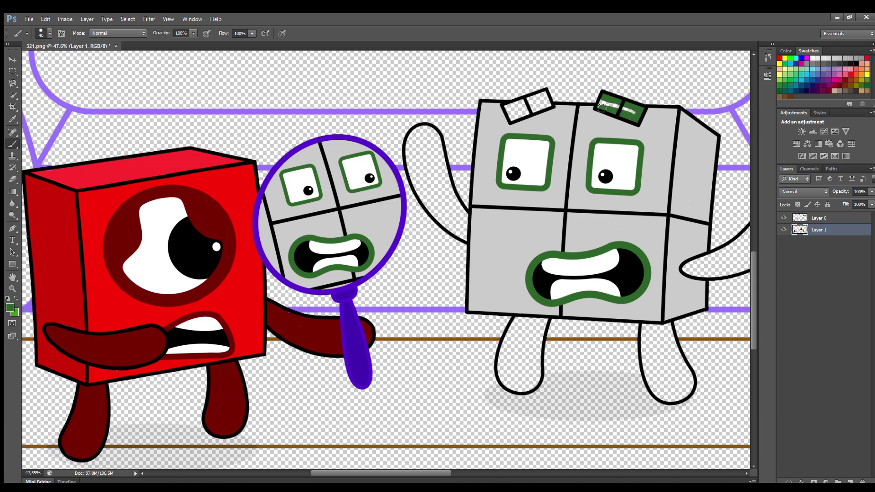
{"action": "left_click_drag", "start_coordinate": [509, 110], "coordinate": [543, 98]}
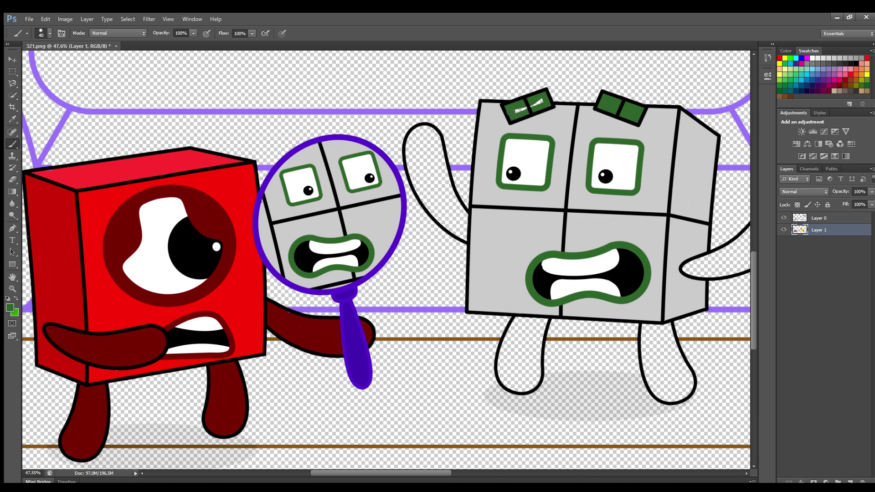
- Paint both arms and both legs of the gray block character dark green
{"action": "mouse_move", "coordinate": [423, 128]}
{"action": "left_mouse_down"}
{"action": "mouse_move", "coordinate": [466, 217]}
{"action": "mouse_move", "coordinate": [465, 239]}
{"action": "mouse_move", "coordinate": [430, 208]}
{"action": "mouse_move", "coordinate": [411, 169]}
{"action": "left_mouse_up"}
{"action": "key", "text": "bracketright"}
{"action": "mouse_move", "coordinate": [423, 130]}
{"action": "left_mouse_down"}
{"action": "mouse_move", "coordinate": [463, 229]}
{"action": "mouse_move", "coordinate": [430, 192]}
{"action": "mouse_move", "coordinate": [418, 141]}
{"action": "mouse_move", "coordinate": [446, 202]}
{"action": "left_mouse_up"}
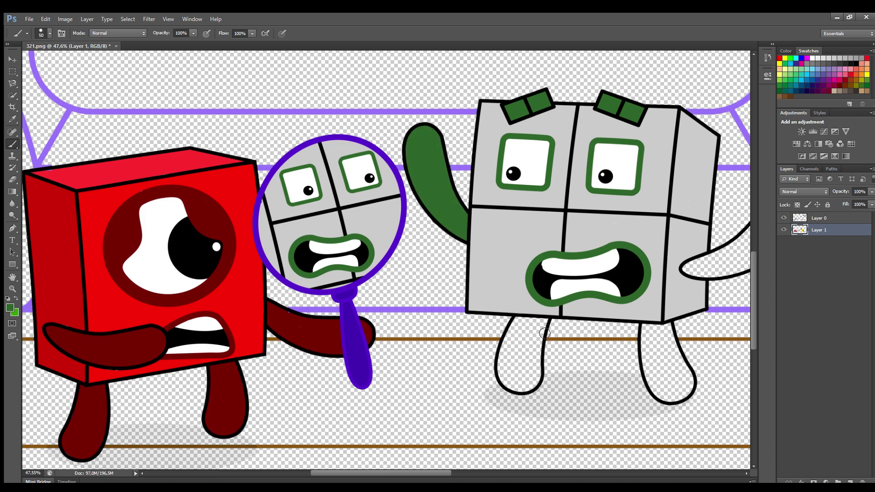
{"action": "key", "text": "bracketleft"}
{"action": "mouse_move", "coordinate": [546, 320]}
{"action": "left_mouse_down"}
{"action": "mouse_move", "coordinate": [539, 372]}
{"action": "mouse_move", "coordinate": [527, 389]}
{"action": "mouse_move", "coordinate": [504, 376]}
{"action": "mouse_move", "coordinate": [509, 341]}
{"action": "mouse_move", "coordinate": [517, 320]}
{"action": "mouse_move", "coordinate": [543, 323]}
{"action": "mouse_move", "coordinate": [525, 385]}
{"action": "mouse_move", "coordinate": [524, 337]}
{"action": "left_mouse_up"}
{"action": "mouse_move", "coordinate": [644, 326]}
{"action": "left_mouse_down"}
{"action": "mouse_move", "coordinate": [673, 339]}
{"action": "mouse_move", "coordinate": [691, 376]}
{"action": "mouse_move", "coordinate": [685, 397]}
{"action": "mouse_move", "coordinate": [662, 396]}
{"action": "mouse_move", "coordinate": [646, 336]}
{"action": "mouse_move", "coordinate": [669, 370]}
{"action": "left_mouse_up"}
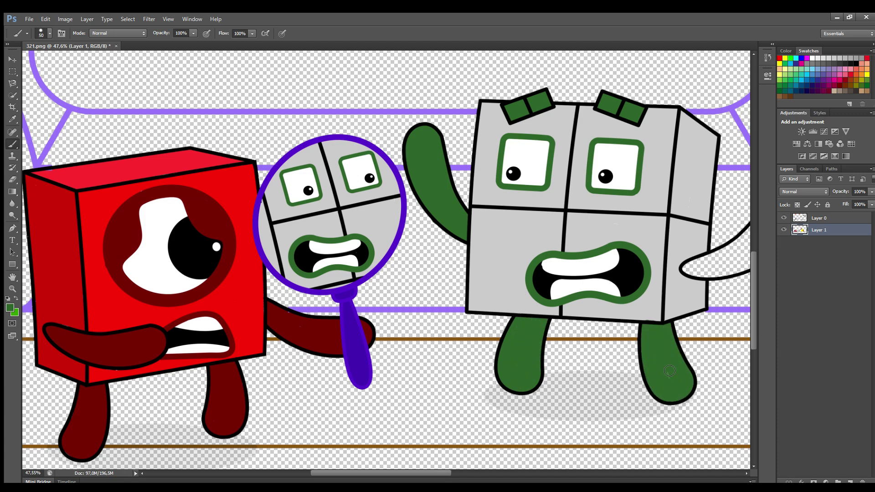
{"action": "scroll", "coordinate": [669, 370], "scroll_direction": "right", "scroll_amount": 5}
{"action": "mouse_move", "coordinate": [600, 270]}
{"action": "left_mouse_down"}
{"action": "mouse_move", "coordinate": [639, 256]}
{"action": "mouse_move", "coordinate": [706, 200]}
{"action": "mouse_move", "coordinate": [715, 220]}
{"action": "mouse_move", "coordinate": [694, 251]}
{"action": "mouse_move", "coordinate": [648, 271]}
{"action": "mouse_move", "coordinate": [605, 270]}
{"action": "mouse_move", "coordinate": [637, 263]}
{"action": "mouse_move", "coordinate": [687, 225]}
{"action": "mouse_move", "coordinate": [672, 256]}
{"action": "left_mouse_up"}
- Paint the leg and the flask-holding arm of the large gridded block character with the dark purple of its mouth outline
{"action": "scroll", "coordinate": [411, 466], "scroll_direction": "right", "scroll_amount": 20}
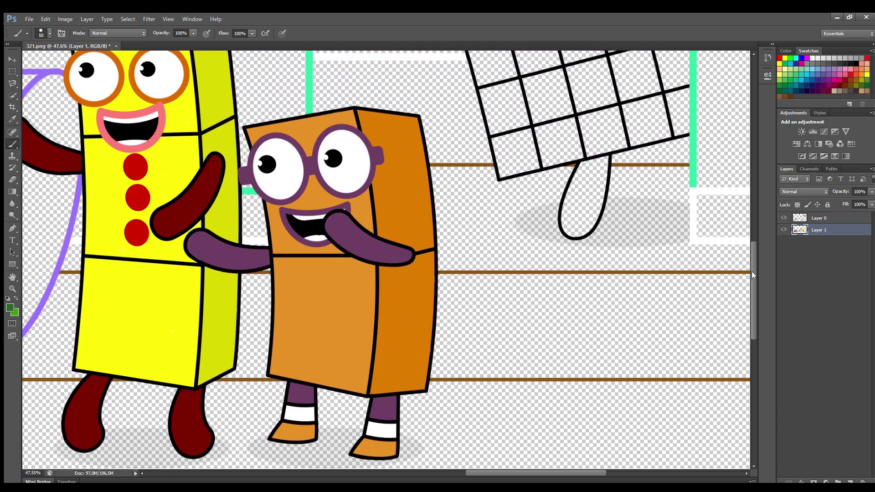
{"action": "mouse_move", "coordinate": [751, 275]}
{"action": "left_mouse_down"}
{"action": "mouse_move", "coordinate": [763, 208]}
{"action": "mouse_move", "coordinate": [753, 246]}
{"action": "left_mouse_up"}
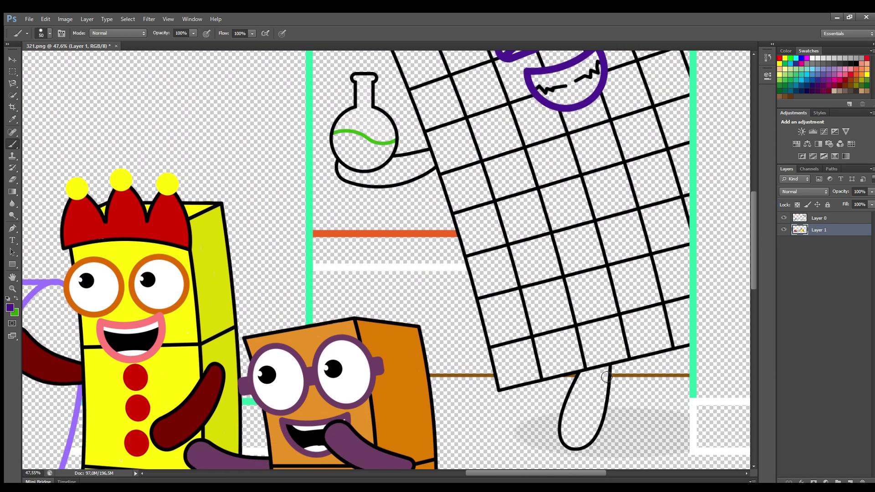
{"action": "mouse_move", "coordinate": [605, 367]}
{"action": "left_mouse_down"}
{"action": "mouse_move", "coordinate": [605, 409]}
{"action": "mouse_move", "coordinate": [586, 442]}
{"action": "mouse_move", "coordinate": [567, 435]}
{"action": "mouse_move", "coordinate": [576, 400]}
{"action": "mouse_move", "coordinate": [600, 373]}
{"action": "mouse_move", "coordinate": [585, 407]}
{"action": "left_mouse_up"}
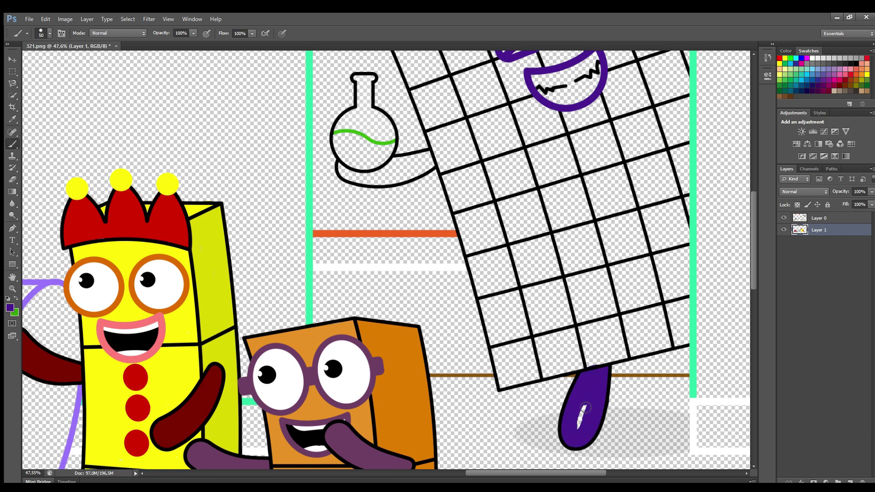
{"action": "mouse_move", "coordinate": [432, 165]}
{"action": "left_mouse_down"}
{"action": "mouse_move", "coordinate": [378, 182]}
{"action": "mouse_move", "coordinate": [342, 168]}
{"action": "mouse_move", "coordinate": [355, 177]}
{"action": "mouse_move", "coordinate": [422, 161]}
{"action": "left_mouse_up"}
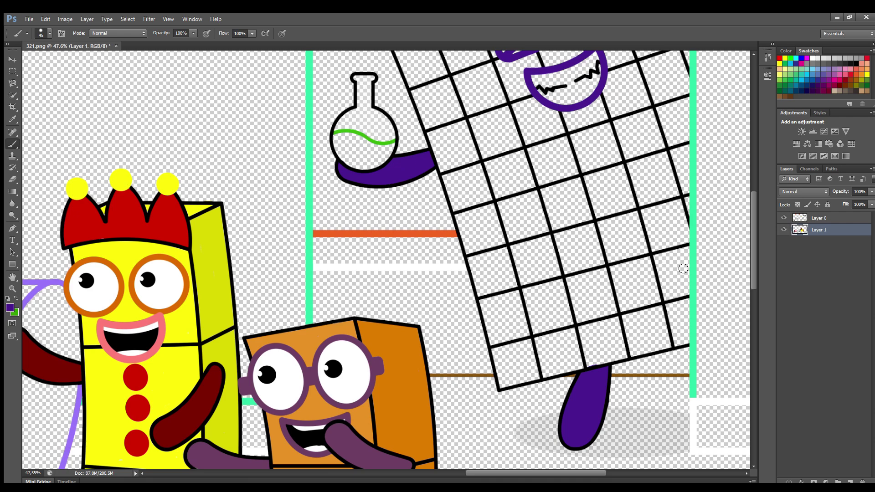
- Paint all front squares of the large gridded block with the light purple of the dot on it, leaving its eyes, eye band and mouth unpainted
{"action": "scroll", "coordinate": [682, 269], "scroll_direction": "up", "scroll_amount": 3}
{"action": "left_click", "coordinate": [403, 111], "text": "alt"}
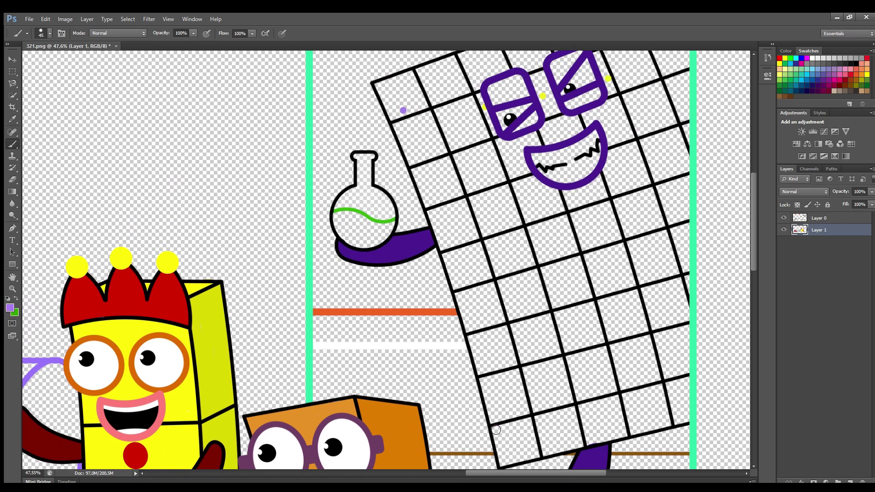
{"action": "mouse_move", "coordinate": [496, 430]}
{"action": "left_mouse_down"}
{"action": "mouse_move", "coordinate": [503, 463]}
{"action": "mouse_move", "coordinate": [654, 431]}
{"action": "mouse_move", "coordinate": [689, 420]}
{"action": "mouse_move", "coordinate": [690, 387]}
{"action": "mouse_move", "coordinate": [500, 433]}
{"action": "mouse_move", "coordinate": [506, 445]}
{"action": "mouse_move", "coordinate": [549, 446]}
{"action": "mouse_move", "coordinate": [682, 413]}
{"action": "mouse_move", "coordinate": [659, 401]}
{"action": "mouse_move", "coordinate": [516, 447]}
{"action": "mouse_move", "coordinate": [648, 415]}
{"action": "left_mouse_up"}
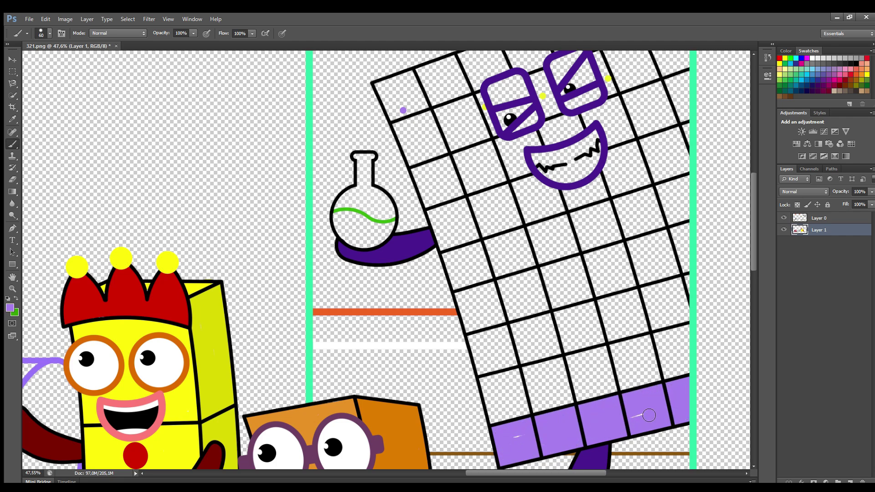
{"action": "scroll", "coordinate": [750, 274], "scroll_direction": "up", "scroll_amount": 2}
{"action": "mouse_move", "coordinate": [484, 421]}
{"action": "left_mouse_down"}
{"action": "mouse_move", "coordinate": [670, 372]}
{"action": "mouse_move", "coordinate": [688, 410]}
{"action": "mouse_move", "coordinate": [506, 456]}
{"action": "mouse_move", "coordinate": [487, 424]}
{"action": "mouse_move", "coordinate": [606, 396]}
{"action": "mouse_move", "coordinate": [501, 442]}
{"action": "mouse_move", "coordinate": [674, 397]}
{"action": "mouse_move", "coordinate": [515, 431]}
{"action": "left_mouse_up"}
{"action": "key", "text": "bracketright"}
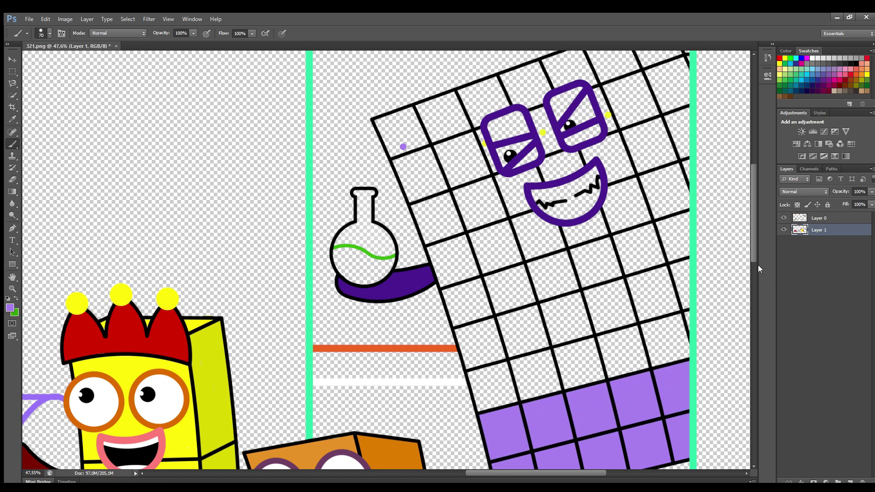
{"action": "scroll", "coordinate": [750, 239], "scroll_direction": "up", "scroll_amount": 2}
{"action": "scroll", "coordinate": [749, 239], "scroll_direction": "up", "scroll_amount": 1}
{"action": "mouse_move", "coordinate": [380, 174]}
{"action": "left_mouse_down"}
{"action": "mouse_move", "coordinate": [665, 77]}
{"action": "mouse_move", "coordinate": [681, 103]}
{"action": "mouse_move", "coordinate": [688, 165]}
{"action": "mouse_move", "coordinate": [681, 413]}
{"action": "mouse_move", "coordinate": [490, 460]}
{"action": "mouse_move", "coordinate": [388, 181]}
{"action": "mouse_move", "coordinate": [671, 98]}
{"action": "mouse_move", "coordinate": [629, 121]}
{"action": "mouse_move", "coordinate": [646, 119]}
{"action": "mouse_move", "coordinate": [588, 127]}
{"action": "mouse_move", "coordinate": [418, 196]}
{"action": "mouse_move", "coordinate": [469, 179]}
{"action": "mouse_move", "coordinate": [421, 183]}
{"action": "mouse_move", "coordinate": [479, 215]}
{"action": "mouse_move", "coordinate": [476, 198]}
{"action": "mouse_move", "coordinate": [489, 235]}
{"action": "mouse_move", "coordinate": [537, 230]}
{"action": "mouse_move", "coordinate": [632, 189]}
{"action": "mouse_move", "coordinate": [621, 155]}
{"action": "mouse_move", "coordinate": [644, 133]}
{"action": "mouse_move", "coordinate": [679, 125]}
{"action": "mouse_move", "coordinate": [677, 218]}
{"action": "mouse_move", "coordinate": [687, 226]}
{"action": "mouse_move", "coordinate": [673, 402]}
{"action": "mouse_move", "coordinate": [679, 370]}
{"action": "mouse_move", "coordinate": [669, 405]}
{"action": "mouse_move", "coordinate": [538, 443]}
{"action": "mouse_move", "coordinate": [491, 435]}
{"action": "mouse_move", "coordinate": [659, 383]}
{"action": "mouse_move", "coordinate": [586, 416]}
{"action": "mouse_move", "coordinate": [488, 425]}
{"action": "mouse_move", "coordinate": [649, 373]}
{"action": "mouse_move", "coordinate": [571, 379]}
{"action": "mouse_move", "coordinate": [487, 402]}
{"action": "mouse_move", "coordinate": [661, 347]}
{"action": "mouse_move", "coordinate": [493, 378]}
{"action": "mouse_move", "coordinate": [651, 319]}
{"action": "mouse_move", "coordinate": [505, 349]}
{"action": "mouse_move", "coordinate": [583, 312]}
{"action": "mouse_move", "coordinate": [460, 321]}
{"action": "mouse_move", "coordinate": [656, 259]}
{"action": "mouse_move", "coordinate": [542, 278]}
{"action": "mouse_move", "coordinate": [601, 213]}
{"action": "mouse_move", "coordinate": [652, 262]}
{"action": "mouse_move", "coordinate": [629, 228]}
{"action": "mouse_move", "coordinate": [642, 136]}
{"action": "mouse_move", "coordinate": [641, 207]}
{"action": "mouse_move", "coordinate": [550, 284]}
{"action": "mouse_move", "coordinate": [501, 251]}
{"action": "mouse_move", "coordinate": [461, 315]}
{"action": "mouse_move", "coordinate": [480, 297]}
{"action": "mouse_move", "coordinate": [448, 273]}
{"action": "mouse_move", "coordinate": [451, 196]}
{"action": "mouse_move", "coordinate": [435, 246]}
{"action": "mouse_move", "coordinate": [444, 214]}
{"action": "left_mouse_up"}
{"action": "key", "text": "bracketright"}
{"action": "key", "text": "bracketright"}
- Paint the gridded block's visible side sliver a darker purple and the band behind its eyes with the yellow of the dots
{"action": "key", "text": "i"}
{"action": "key", "text": "b"}
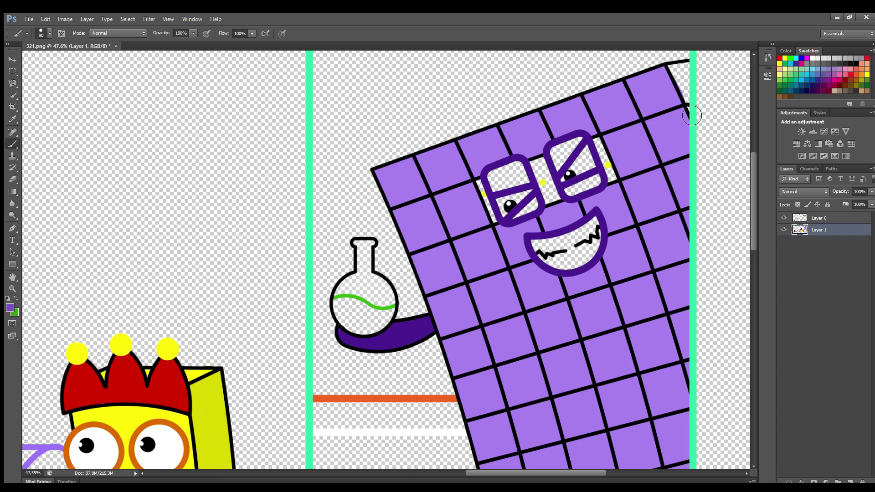
{"action": "left_click_drag", "start_coordinate": [688, 66], "coordinate": [688, 100]}
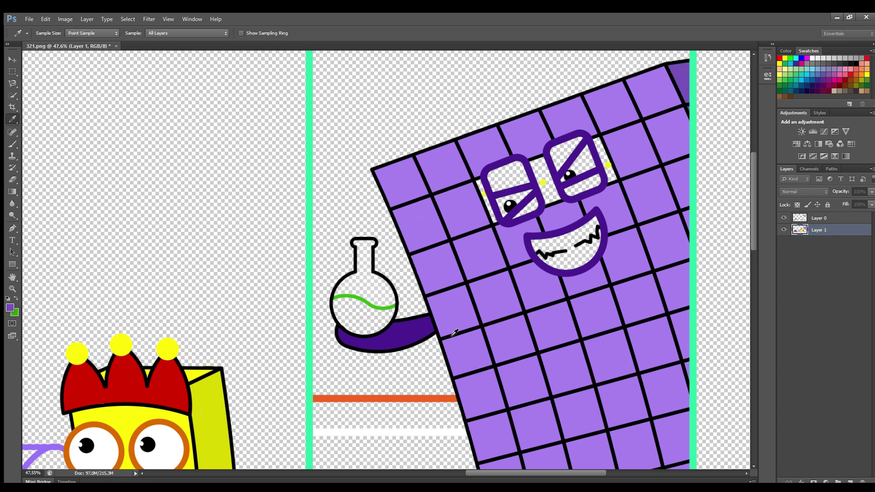
{"action": "left_click", "coordinate": [609, 166], "text": "alt"}
{"action": "key", "text": "bracketright"}
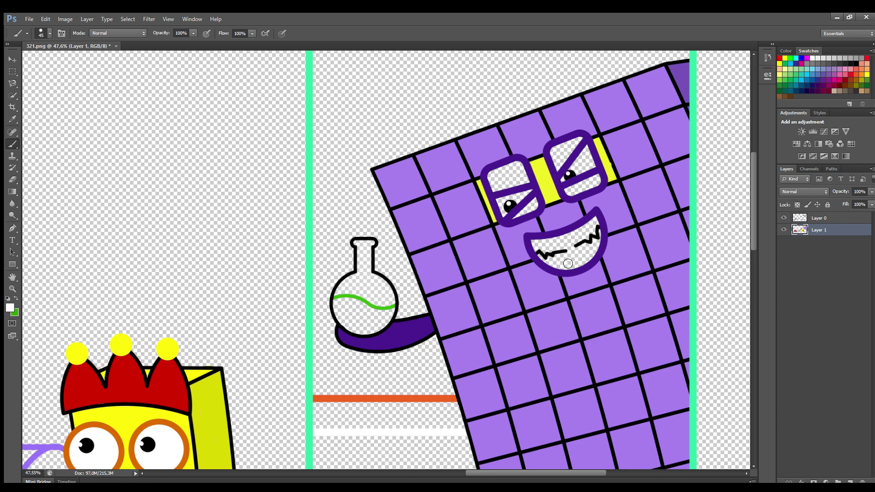
- Paint the gridded block's teeth and eye whites white, and fill its upper and lower eyelids with dark purple
{"action": "key", "text": "bracketright"}
{"action": "mouse_move", "coordinate": [568, 263]}
{"action": "left_mouse_down"}
{"action": "mouse_move", "coordinate": [537, 245]}
{"action": "mouse_move", "coordinate": [594, 226]}
{"action": "mouse_move", "coordinate": [591, 255]}
{"action": "mouse_move", "coordinate": [545, 259]}
{"action": "mouse_move", "coordinate": [597, 236]}
{"action": "mouse_move", "coordinate": [548, 259]}
{"action": "left_mouse_up"}
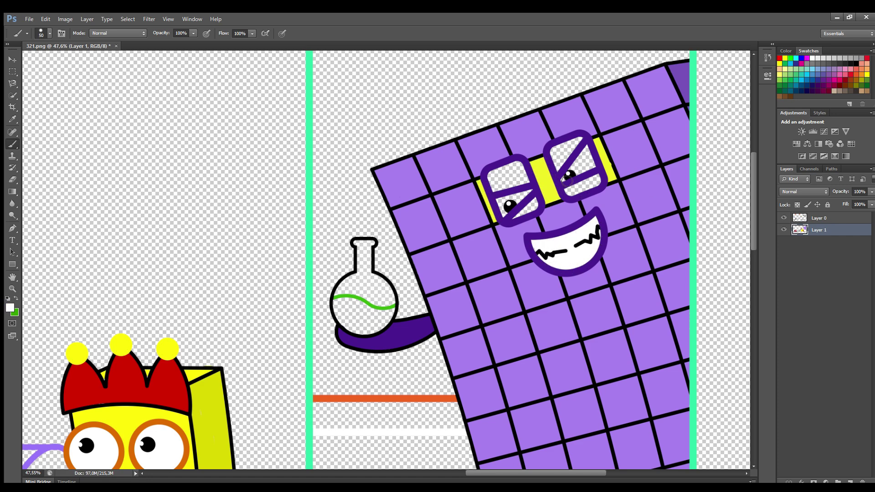
{"action": "mouse_move", "coordinate": [566, 181]}
{"action": "left_mouse_down"}
{"action": "mouse_move", "coordinate": [590, 161]}
{"action": "mouse_move", "coordinate": [587, 171]}
{"action": "left_mouse_up"}
{"action": "mouse_move", "coordinate": [503, 202]}
{"action": "left_mouse_down"}
{"action": "mouse_move", "coordinate": [531, 194]}
{"action": "mouse_move", "coordinate": [526, 169]}
{"action": "mouse_move", "coordinate": [522, 180]}
{"action": "left_mouse_up"}
{"action": "left_click", "coordinate": [438, 340], "text": "alt"}
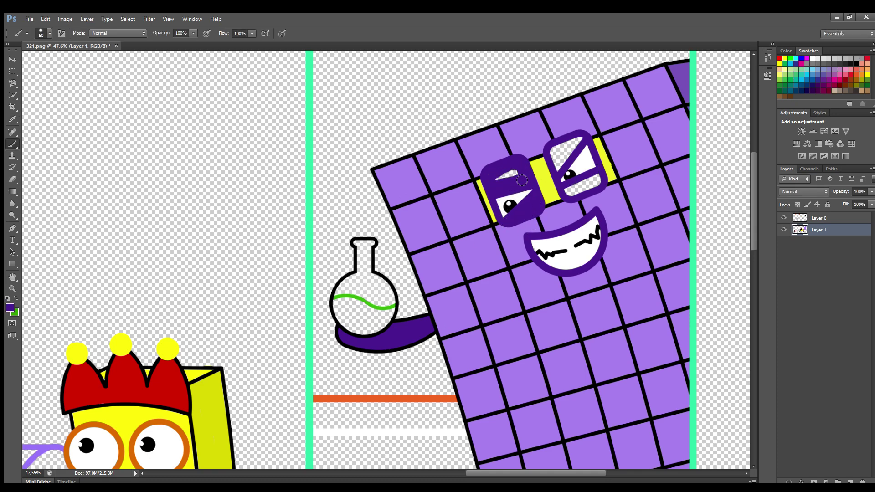
{"action": "mouse_move", "coordinate": [573, 147]}
{"action": "left_mouse_down"}
{"action": "mouse_move", "coordinate": [560, 167]}
{"action": "mouse_move", "coordinate": [597, 183]}
{"action": "left_mouse_up"}
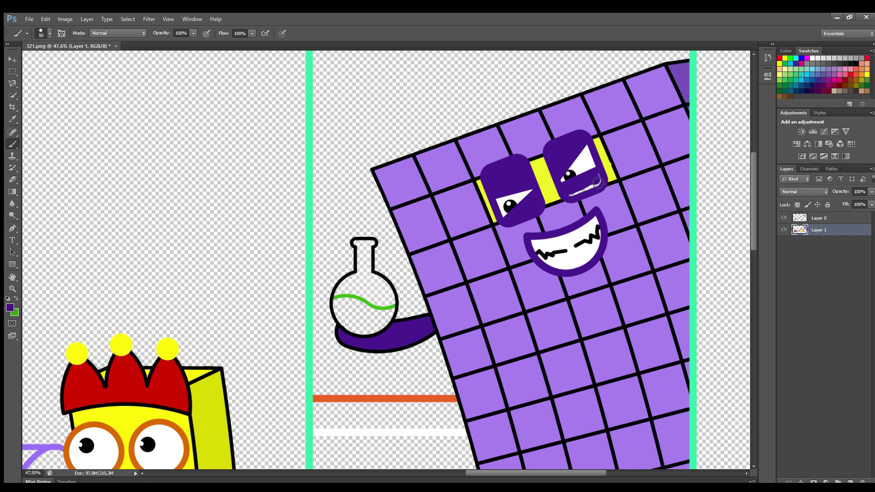
- Fill the flask's liquid with the green of its surface line and paint the empty glass above it white
{"action": "left_click", "coordinate": [348, 299], "text": "alt"}
{"action": "mouse_move", "coordinate": [335, 302]}
{"action": "left_mouse_down"}
{"action": "mouse_move", "coordinate": [384, 314]}
{"action": "mouse_move", "coordinate": [377, 329]}
{"action": "mouse_move", "coordinate": [338, 318]}
{"action": "mouse_move", "coordinate": [346, 311]}
{"action": "left_mouse_up"}
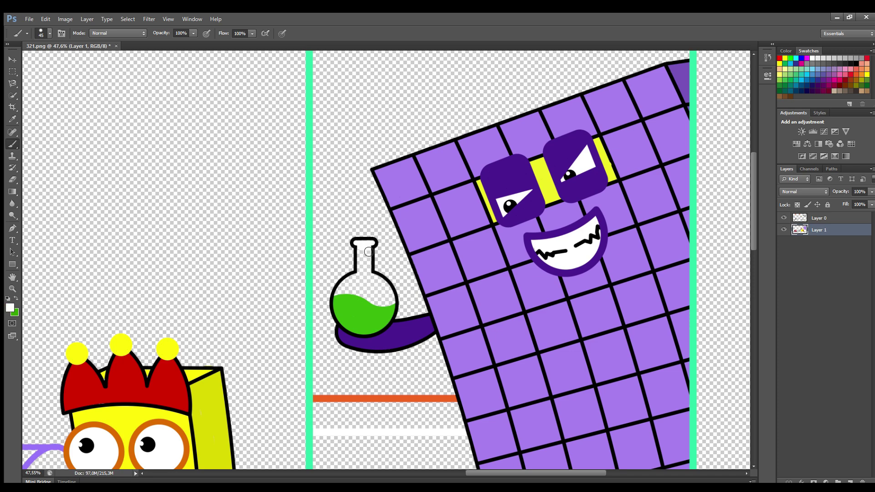
{"action": "left_click_drag", "start_coordinate": [369, 252], "coordinate": [390, 292]}
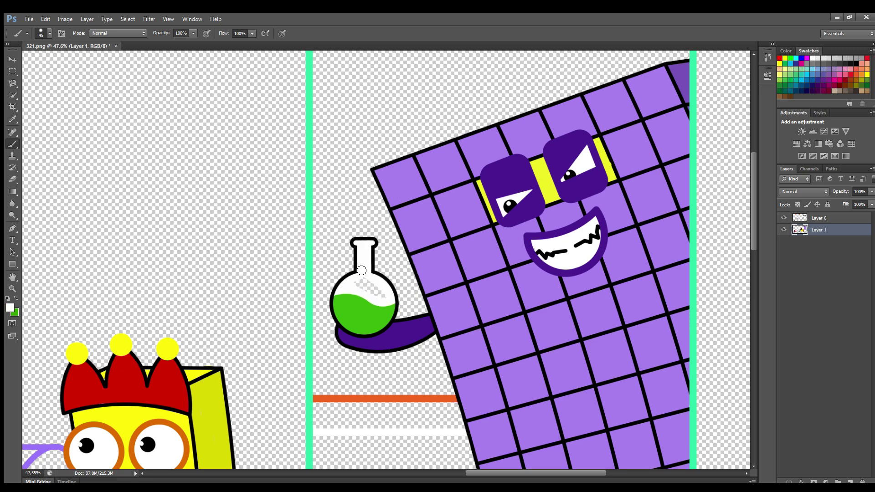
- Paint the diagonal glare stripes in the orange-framed window a very pale blue with a larger brush
{"action": "scroll", "coordinate": [475, 274], "scroll_direction": "down", "scroll_amount": 5}
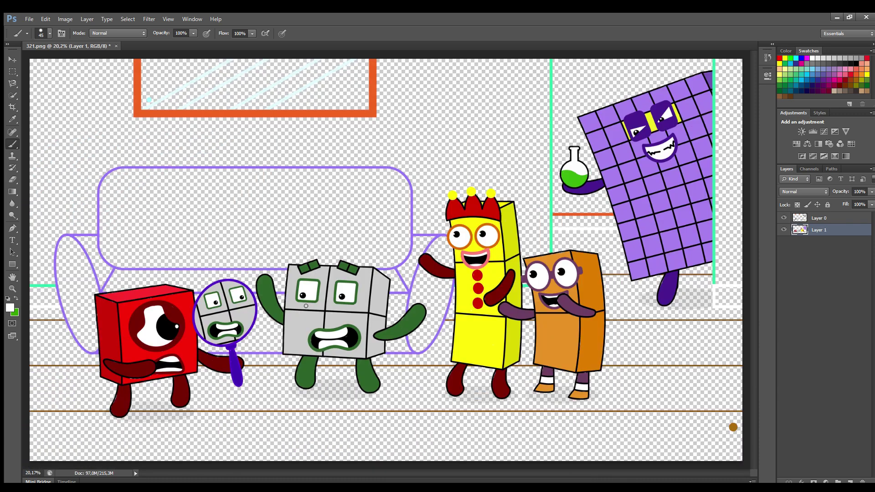
{"action": "key", "text": "bracketright"}
{"action": "key", "text": "bracketright"}
{"action": "key", "text": "bracketright"}
{"action": "key", "text": "bracketright"}
{"action": "key", "text": "bracketright"}
{"action": "mouse_move", "coordinate": [162, 105]}
{"action": "left_mouse_down"}
{"action": "mouse_move", "coordinate": [225, 71]}
{"action": "mouse_move", "coordinate": [174, 107]}
{"action": "left_mouse_up"}
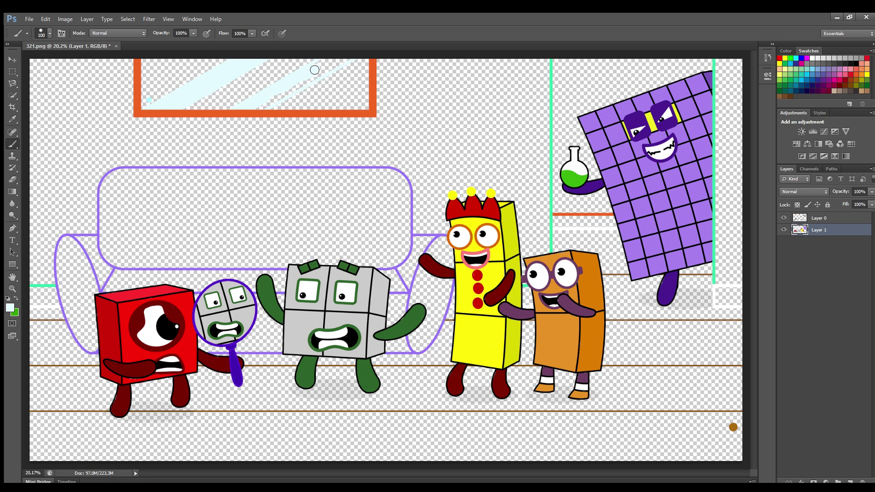
- Add a new layer beneath Layer 1 and paint the rest of the window pane light cyan on it
{"action": "left_click", "coordinate": [850, 481], "text": "ctrl"}
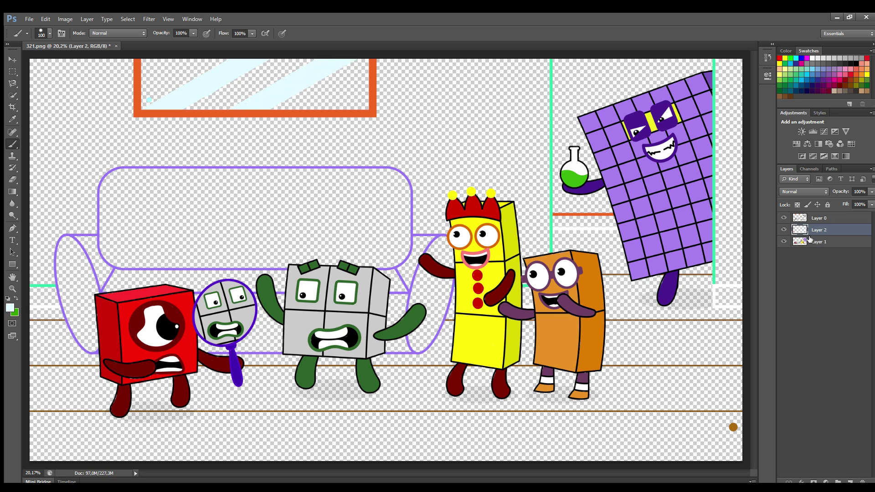
{"action": "key", "text": "bracketright"}
{"action": "key", "text": "bracketright"}
{"action": "mouse_move", "coordinate": [148, 62]}
{"action": "left_mouse_down"}
{"action": "mouse_move", "coordinate": [148, 106]}
{"action": "mouse_move", "coordinate": [196, 66]}
{"action": "mouse_move", "coordinate": [154, 82]}
{"action": "mouse_move", "coordinate": [276, 64]}
{"action": "mouse_move", "coordinate": [227, 111]}
{"action": "mouse_move", "coordinate": [367, 109]}
{"action": "mouse_move", "coordinate": [353, 74]}
{"action": "mouse_move", "coordinate": [333, 98]}
{"action": "left_mouse_up"}
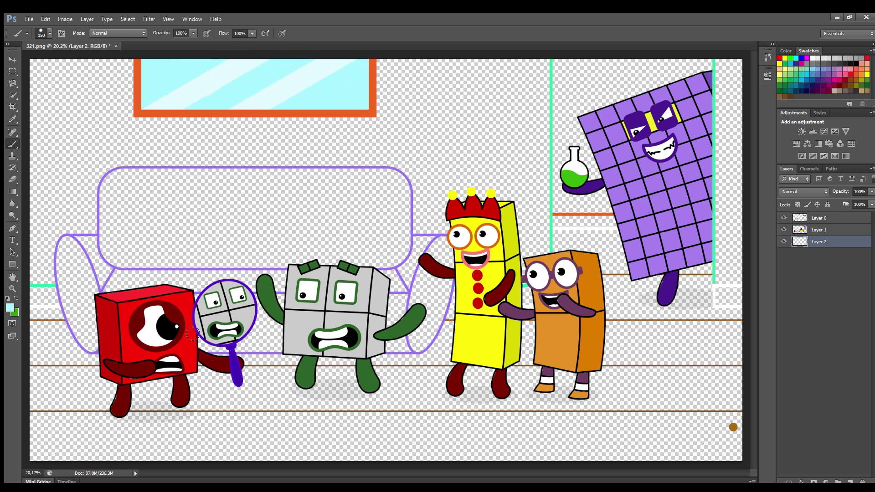
- Paint the whole sofa purple on Layer 2, sampling the magnifying glass handle or sofa outline color and enlarging the brush for the interior
{"action": "key", "text": "i"}
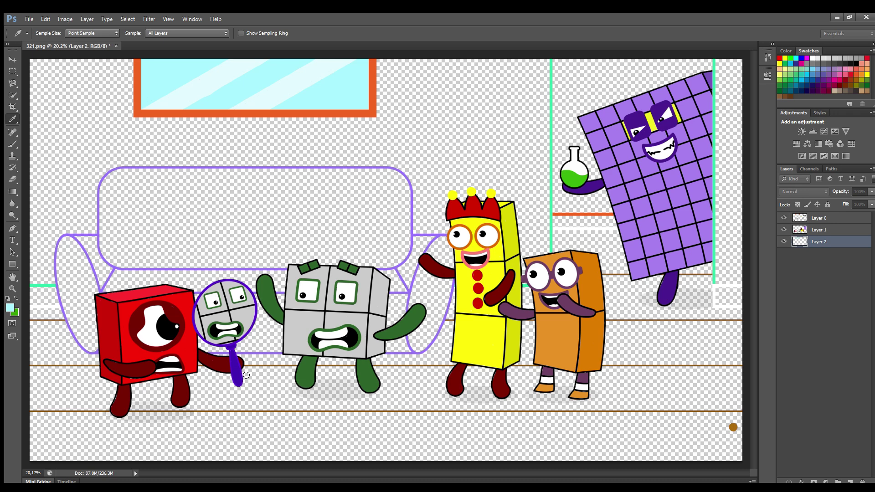
{"action": "left_click", "coordinate": [412, 352]}
{"action": "key", "text": "b"}
{"action": "left_click_drag", "start_coordinate": [119, 178], "coordinate": [366, 179]}
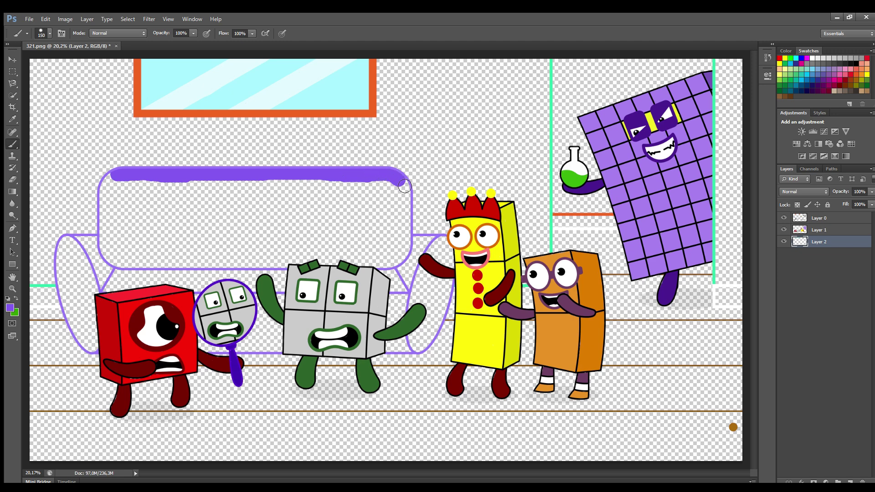
{"action": "mouse_move", "coordinate": [404, 186]}
{"action": "left_mouse_down"}
{"action": "mouse_move", "coordinate": [409, 244]}
{"action": "mouse_move", "coordinate": [456, 258]}
{"action": "mouse_move", "coordinate": [447, 244]}
{"action": "mouse_move", "coordinate": [426, 246]}
{"action": "mouse_move", "coordinate": [449, 278]}
{"action": "mouse_move", "coordinate": [444, 317]}
{"action": "left_mouse_up"}
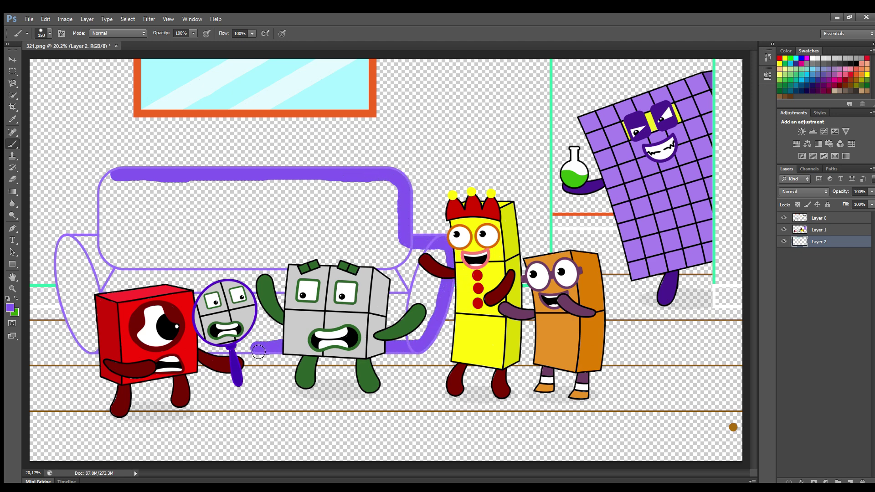
{"action": "left_click_drag", "start_coordinate": [258, 351], "coordinate": [242, 350]}
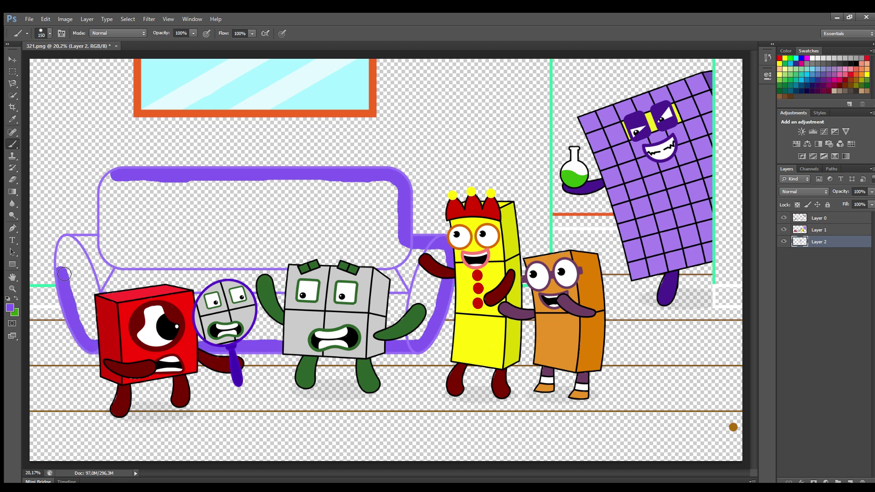
{"action": "mouse_move", "coordinate": [108, 240]}
{"action": "left_mouse_down"}
{"action": "mouse_move", "coordinate": [119, 181]}
{"action": "mouse_move", "coordinate": [125, 196]}
{"action": "mouse_move", "coordinate": [395, 192]}
{"action": "mouse_move", "coordinate": [401, 245]}
{"action": "mouse_move", "coordinate": [445, 262]}
{"action": "mouse_move", "coordinate": [434, 329]}
{"action": "mouse_move", "coordinate": [406, 327]}
{"action": "mouse_move", "coordinate": [397, 314]}
{"action": "mouse_move", "coordinate": [432, 270]}
{"action": "mouse_move", "coordinate": [307, 271]}
{"action": "mouse_move", "coordinate": [255, 344]}
{"action": "left_mouse_up"}
{"action": "key", "text": "bracketright"}
{"action": "key", "text": "bracketright"}
{"action": "mouse_move", "coordinate": [204, 298]}
{"action": "left_mouse_down"}
{"action": "mouse_move", "coordinate": [229, 287]}
{"action": "mouse_move", "coordinate": [138, 295]}
{"action": "mouse_move", "coordinate": [103, 330]}
{"action": "mouse_move", "coordinate": [82, 297]}
{"action": "mouse_move", "coordinate": [103, 274]}
{"action": "mouse_move", "coordinate": [148, 282]}
{"action": "mouse_move", "coordinate": [248, 278]}
{"action": "mouse_move", "coordinate": [135, 271]}
{"action": "mouse_move", "coordinate": [120, 229]}
{"action": "mouse_move", "coordinate": [189, 204]}
{"action": "mouse_move", "coordinate": [378, 199]}
{"action": "mouse_move", "coordinate": [396, 248]}
{"action": "mouse_move", "coordinate": [292, 270]}
{"action": "mouse_move", "coordinate": [161, 261]}
{"action": "mouse_move", "coordinate": [130, 210]}
{"action": "mouse_move", "coordinate": [365, 209]}
{"action": "mouse_move", "coordinate": [299, 222]}
{"action": "mouse_move", "coordinate": [149, 225]}
{"action": "mouse_move", "coordinate": [194, 248]}
{"action": "mouse_move", "coordinate": [305, 254]}
{"action": "mouse_move", "coordinate": [393, 236]}
{"action": "mouse_move", "coordinate": [260, 247]}
{"action": "mouse_move", "coordinate": [140, 240]}
{"action": "mouse_move", "coordinate": [361, 234]}
{"action": "left_mouse_up"}
- Paint the baseboards white with a smaller brush and fill the wall seen through the doorway with the orange of its lower edge line
{"action": "left_click", "coordinate": [50, 307], "text": "alt"}
{"action": "key", "text": "bracketleft"}
{"action": "key", "text": "bracketleft"}
{"action": "key", "text": "bracketleft"}
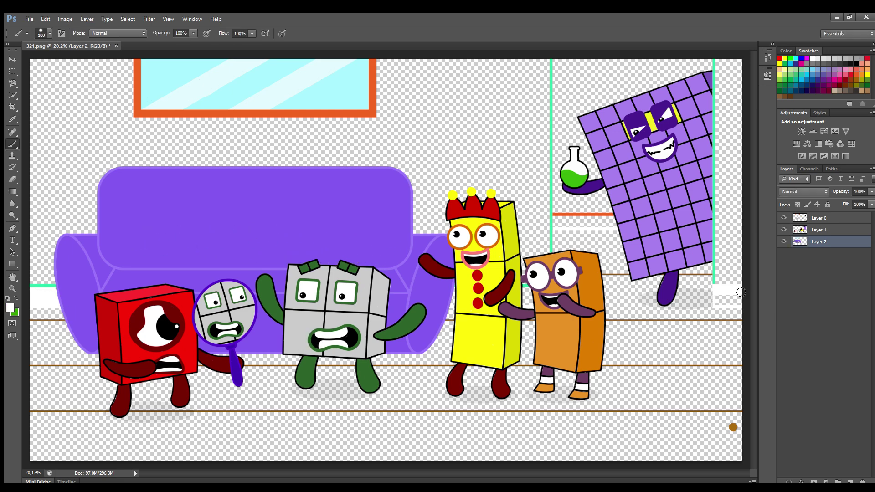
{"action": "left_click", "coordinate": [573, 214], "text": "alt"}
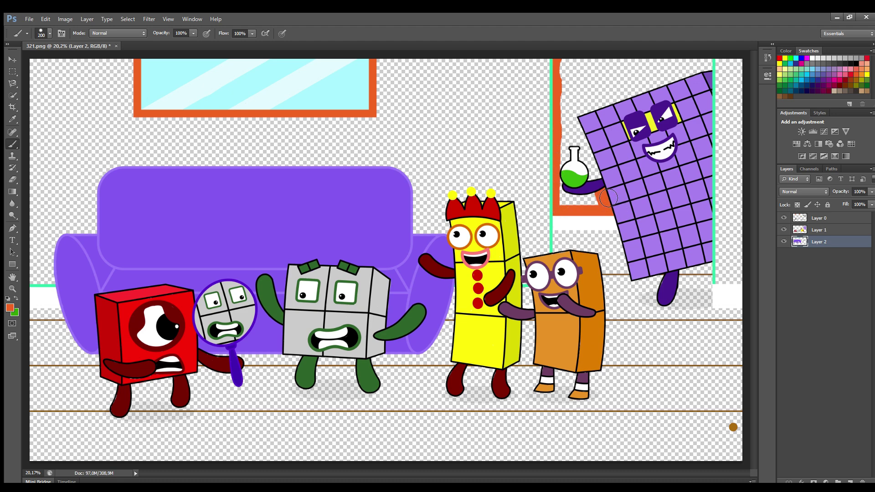
{"action": "mouse_move", "coordinate": [608, 197]}
{"action": "left_mouse_down"}
{"action": "mouse_move", "coordinate": [569, 136]}
{"action": "mouse_move", "coordinate": [586, 118]}
{"action": "mouse_move", "coordinate": [606, 182]}
{"action": "mouse_move", "coordinate": [678, 88]}
{"action": "mouse_move", "coordinate": [708, 70]}
{"action": "mouse_move", "coordinate": [597, 112]}
{"action": "mouse_move", "coordinate": [597, 94]}
{"action": "left_mouse_up"}
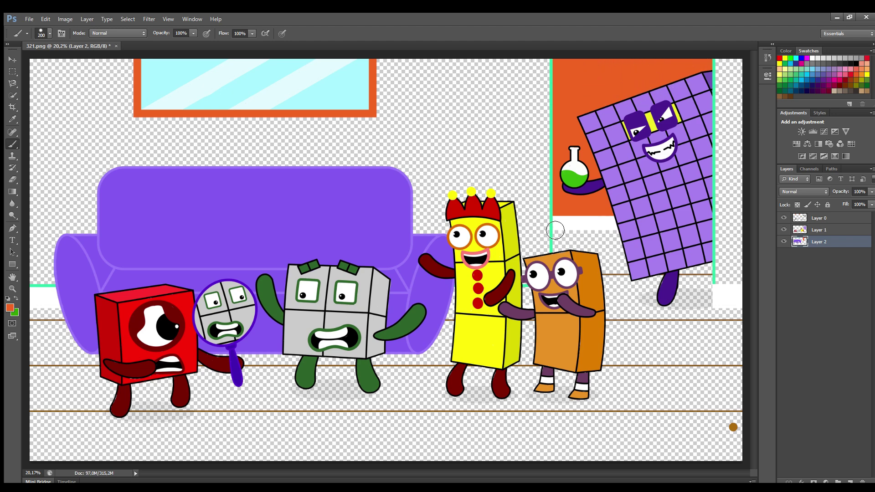
- Add a new layer beneath Layer 2 and paint the wall around the window and sofa mint green on it
{"action": "left_click", "coordinate": [850, 482]}
{"action": "left_click", "coordinate": [45, 285], "text": "alt"}
{"action": "key", "text": "bracketright"}
{"action": "mouse_move", "coordinate": [46, 286]}
{"action": "left_mouse_down"}
{"action": "mouse_move", "coordinate": [67, 282]}
{"action": "mouse_move", "coordinate": [109, 182]}
{"action": "mouse_move", "coordinate": [207, 172]}
{"action": "mouse_move", "coordinate": [409, 181]}
{"action": "mouse_move", "coordinate": [431, 240]}
{"action": "mouse_move", "coordinate": [459, 239]}
{"action": "mouse_move", "coordinate": [490, 194]}
{"action": "mouse_move", "coordinate": [547, 256]}
{"action": "mouse_move", "coordinate": [549, 131]}
{"action": "mouse_move", "coordinate": [549, 74]}
{"action": "mouse_move", "coordinate": [526, 70]}
{"action": "mouse_move", "coordinate": [418, 67]}
{"action": "mouse_move", "coordinate": [355, 133]}
{"action": "mouse_move", "coordinate": [183, 137]}
{"action": "mouse_move", "coordinate": [132, 110]}
{"action": "mouse_move", "coordinate": [132, 72]}
{"action": "mouse_move", "coordinate": [41, 71]}
{"action": "mouse_move", "coordinate": [33, 163]}
{"action": "mouse_move", "coordinate": [40, 156]}
{"action": "mouse_move", "coordinate": [40, 221]}
{"action": "mouse_move", "coordinate": [52, 258]}
{"action": "mouse_move", "coordinate": [51, 139]}
{"action": "mouse_move", "coordinate": [76, 97]}
{"action": "mouse_move", "coordinate": [67, 211]}
{"action": "mouse_move", "coordinate": [85, 194]}
{"action": "mouse_move", "coordinate": [92, 95]}
{"action": "mouse_move", "coordinate": [98, 176]}
{"action": "mouse_move", "coordinate": [139, 153]}
{"action": "mouse_move", "coordinate": [121, 84]}
{"action": "mouse_move", "coordinate": [171, 159]}
{"action": "mouse_move", "coordinate": [345, 156]}
{"action": "mouse_move", "coordinate": [337, 149]}
{"action": "mouse_move", "coordinate": [397, 120]}
{"action": "mouse_move", "coordinate": [402, 93]}
{"action": "mouse_move", "coordinate": [510, 85]}
{"action": "mouse_move", "coordinate": [452, 92]}
{"action": "mouse_move", "coordinate": [512, 108]}
{"action": "mouse_move", "coordinate": [532, 163]}
{"action": "mouse_move", "coordinate": [520, 204]}
{"action": "mouse_move", "coordinate": [442, 210]}
{"action": "mouse_move", "coordinate": [435, 187]}
{"action": "mouse_move", "coordinate": [361, 160]}
{"action": "mouse_move", "coordinate": [468, 153]}
{"action": "mouse_move", "coordinate": [497, 169]}
{"action": "mouse_move", "coordinate": [495, 185]}
{"action": "mouse_move", "coordinate": [443, 140]}
{"action": "mouse_move", "coordinate": [510, 121]}
{"action": "left_mouse_up"}
- Add a new bottom layer beneath Layer 3, and paint the wall strip beyond the doorway mint green on Layer 3
{"action": "left_click", "coordinate": [827, 242]}
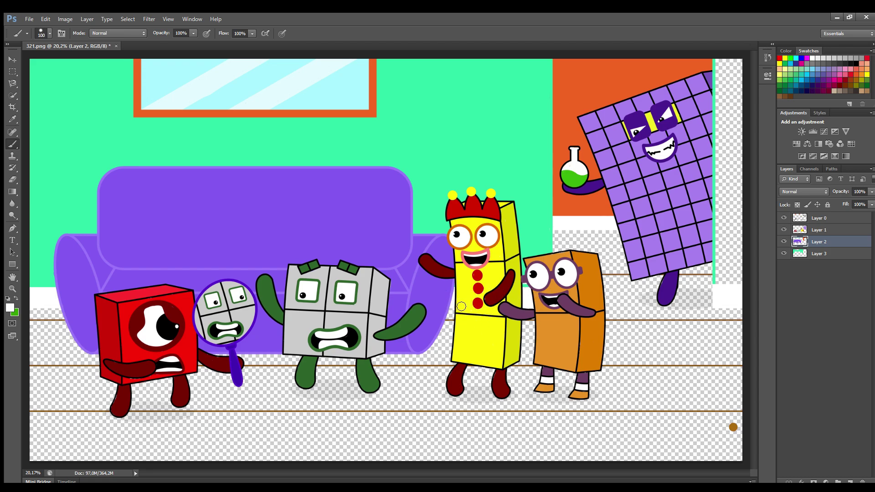
{"action": "left_click", "coordinate": [819, 254]}
{"action": "left_click", "coordinate": [529, 145], "text": "alt"}
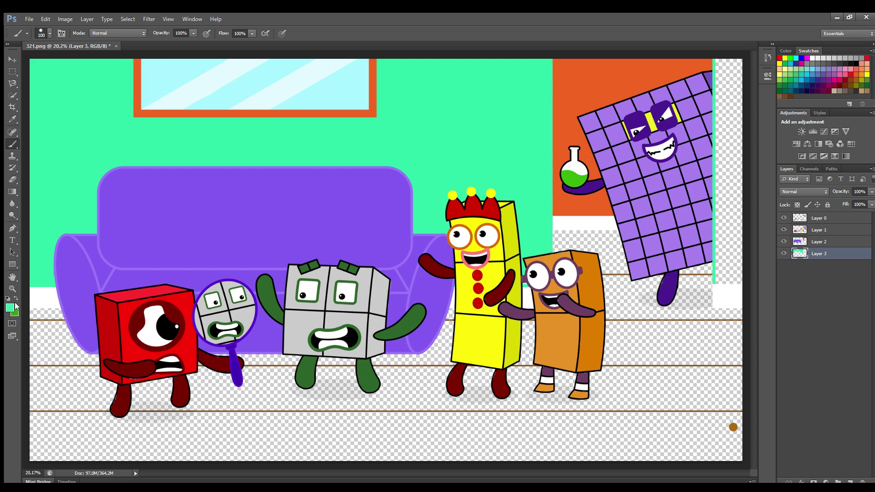
{"action": "left_click", "coordinate": [818, 241]}
{"action": "key", "text": "ctrl+shift+alt+n"}
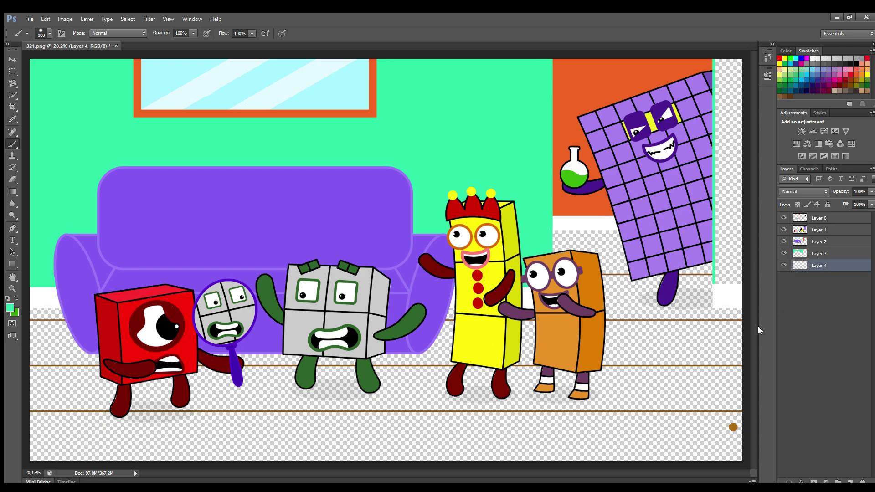
{"action": "left_click", "coordinate": [819, 254]}
{"action": "mouse_move", "coordinate": [719, 62]}
{"action": "left_mouse_down"}
{"action": "mouse_move", "coordinate": [739, 73]}
{"action": "mouse_move", "coordinate": [743, 189]}
{"action": "left_mouse_up"}
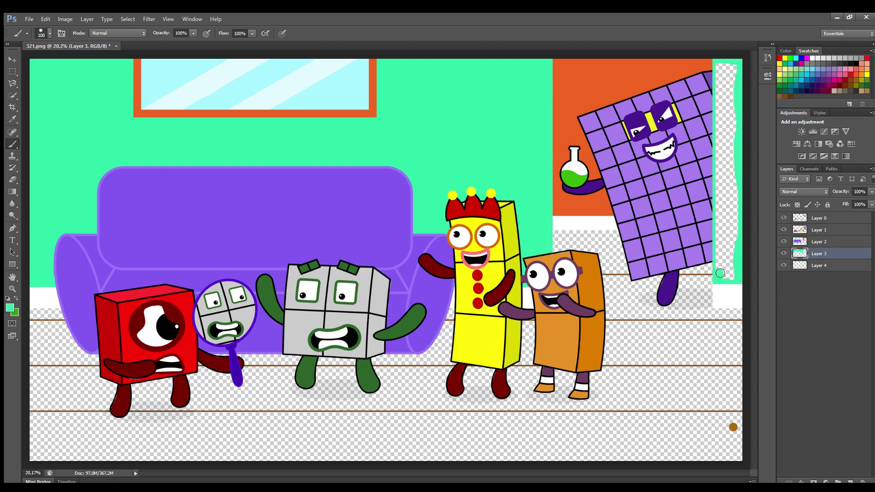
{"action": "mouse_move", "coordinate": [722, 245]}
{"action": "left_mouse_down"}
{"action": "mouse_move", "coordinate": [728, 69]}
{"action": "mouse_move", "coordinate": [736, 106]}
{"action": "mouse_move", "coordinate": [729, 273]}
{"action": "left_mouse_up"}
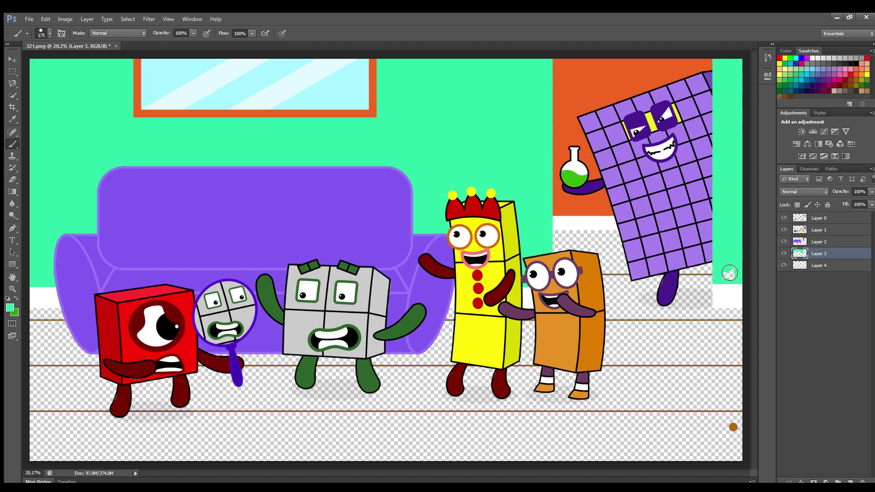
- Paint the entire floor, including the part through the doorway, brown on Layer 4 with a large brush, and deselect all layers
{"action": "key", "text": "alt+["}
{"action": "left_click", "coordinate": [658, 411], "text": "alt"}
{"action": "key", "text": "]"}
{"action": "key", "text": "]"}
{"action": "key", "text": "]"}
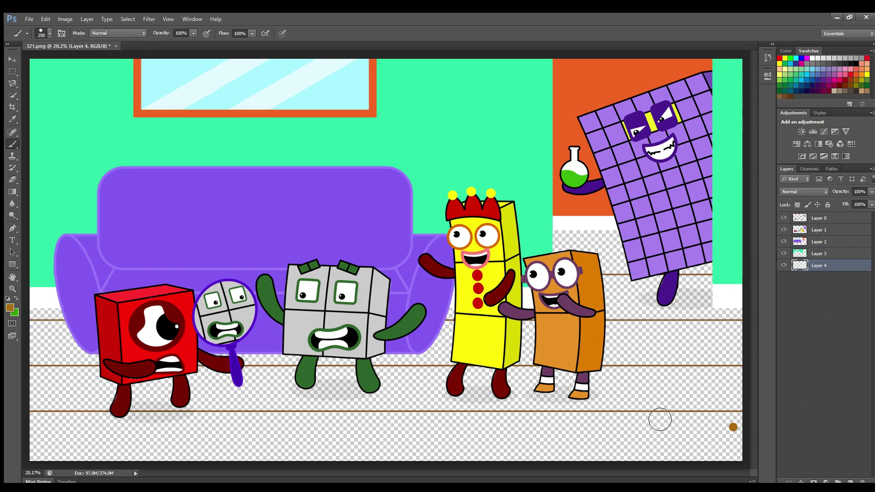
{"action": "mouse_move", "coordinate": [722, 426]}
{"action": "left_mouse_down"}
{"action": "mouse_move", "coordinate": [744, 462]}
{"action": "mouse_move", "coordinate": [755, 433]}
{"action": "mouse_move", "coordinate": [707, 465]}
{"action": "mouse_move", "coordinate": [123, 470]}
{"action": "mouse_move", "coordinate": [46, 460]}
{"action": "mouse_move", "coordinate": [48, 435]}
{"action": "mouse_move", "coordinate": [92, 448]}
{"action": "mouse_move", "coordinate": [656, 444]}
{"action": "mouse_move", "coordinate": [709, 427]}
{"action": "mouse_move", "coordinate": [70, 431]}
{"action": "mouse_move", "coordinate": [94, 411]}
{"action": "mouse_move", "coordinate": [734, 411]}
{"action": "mouse_move", "coordinate": [747, 391]}
{"action": "mouse_move", "coordinate": [45, 396]}
{"action": "mouse_move", "coordinate": [87, 377]}
{"action": "mouse_move", "coordinate": [65, 365]}
{"action": "mouse_move", "coordinate": [57, 327]}
{"action": "mouse_move", "coordinate": [64, 349]}
{"action": "mouse_move", "coordinate": [199, 369]}
{"action": "mouse_move", "coordinate": [291, 370]}
{"action": "mouse_move", "coordinate": [274, 354]}
{"action": "mouse_move", "coordinate": [387, 368]}
{"action": "mouse_move", "coordinate": [370, 314]}
{"action": "mouse_move", "coordinate": [414, 357]}
{"action": "mouse_move", "coordinate": [465, 323]}
{"action": "mouse_move", "coordinate": [479, 375]}
{"action": "mouse_move", "coordinate": [538, 333]}
{"action": "mouse_move", "coordinate": [639, 367]}
{"action": "mouse_move", "coordinate": [754, 366]}
{"action": "mouse_move", "coordinate": [633, 352]}
{"action": "mouse_move", "coordinate": [759, 324]}
{"action": "mouse_move", "coordinate": [630, 325]}
{"action": "mouse_move", "coordinate": [692, 312]}
{"action": "mouse_move", "coordinate": [682, 293]}
{"action": "mouse_move", "coordinate": [711, 278]}
{"action": "mouse_move", "coordinate": [645, 282]}
{"action": "mouse_move", "coordinate": [592, 241]}
{"action": "mouse_move", "coordinate": [577, 260]}
{"action": "mouse_move", "coordinate": [543, 291]}
{"action": "left_mouse_up"}
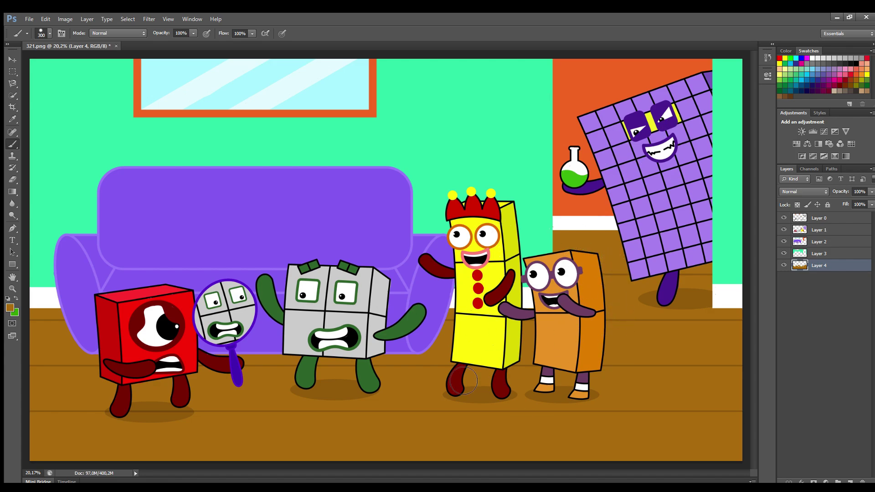
{"action": "key", "text": "v"}
{"action": "left_click", "coordinate": [822, 345]}
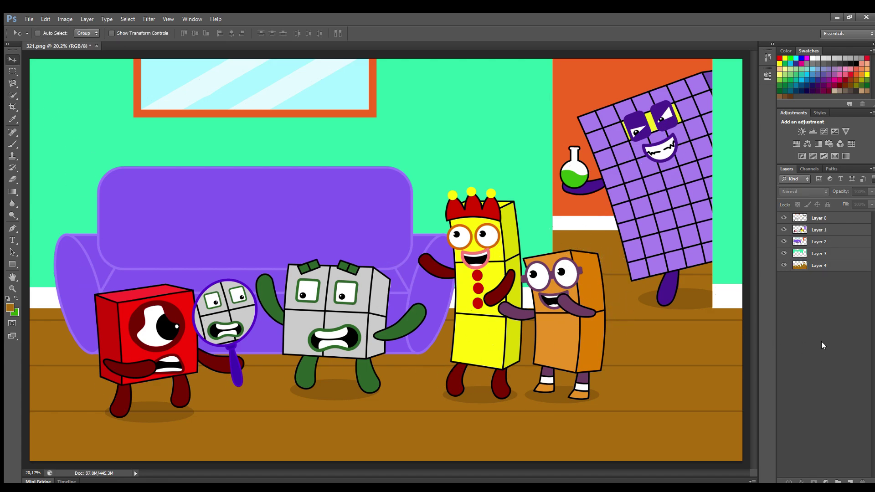